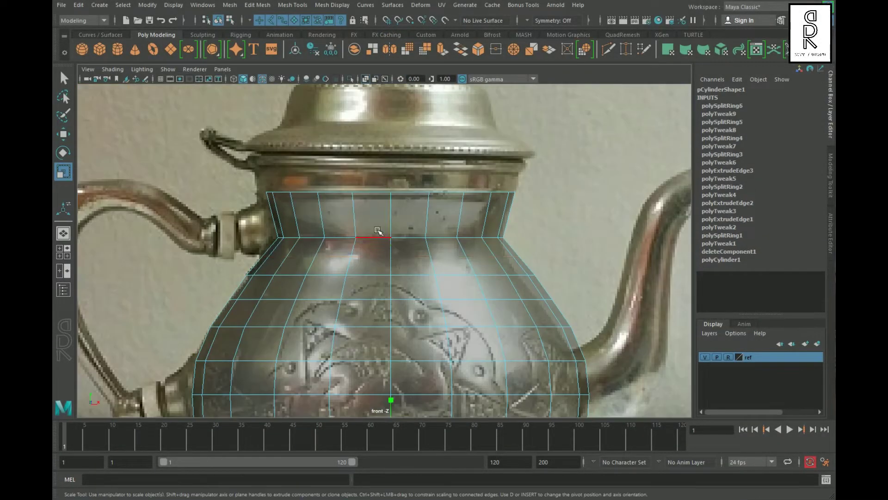
# Extrude the teapot's top edges, then move and rotate handle vertices to match the reference photo
pyautogui.keyDown('shift'); pyautogui.moveTo(411, 206); pyautogui.dragTo(399, 150, button='right'); pyautogui.keyUp('shift')
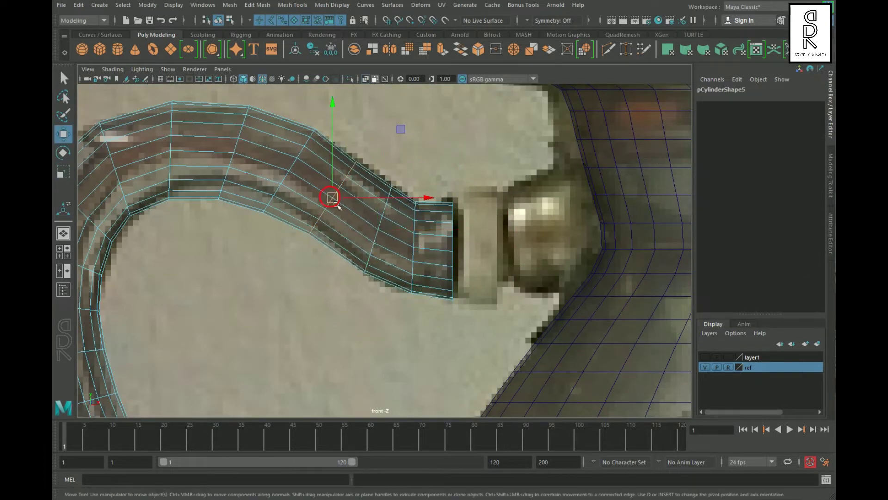
pyautogui.moveTo(338, 207); pyautogui.dragTo(294, 174)
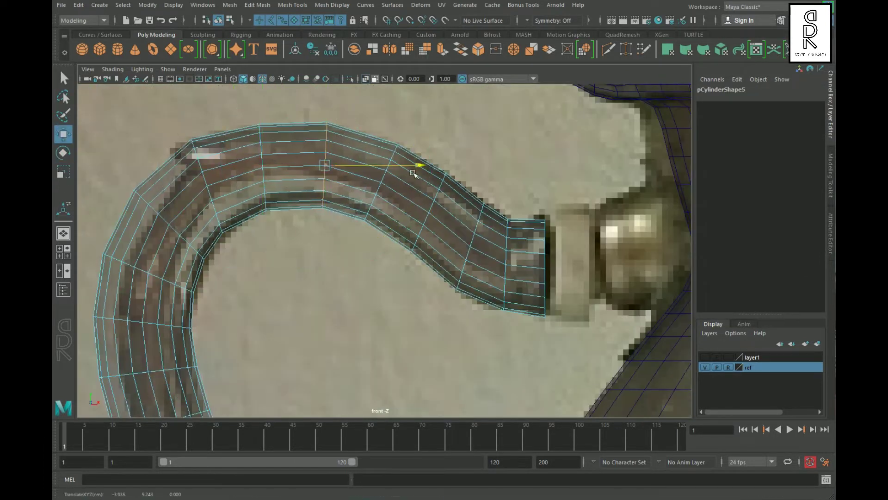
pyautogui.click(64, 153)
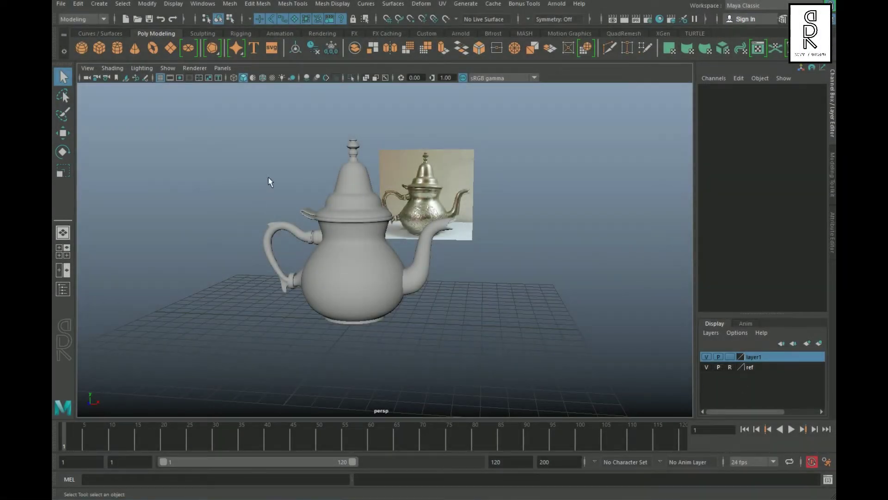
# Select the whole teapot and hide the reference photo's display layer
pyautogui.moveTo(480, 348); pyautogui.dragTo(481, 350)
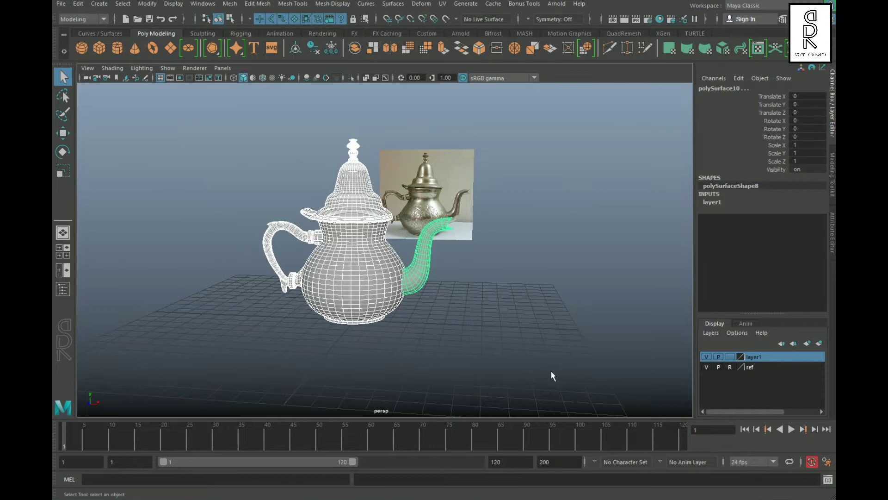
pyautogui.rightClick(757, 359)
pyautogui.click(782, 381)
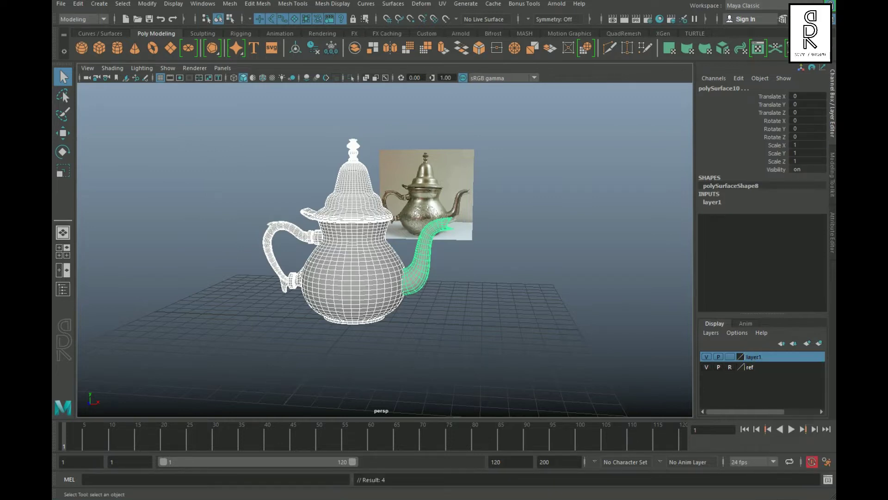
pyautogui.click(707, 356)
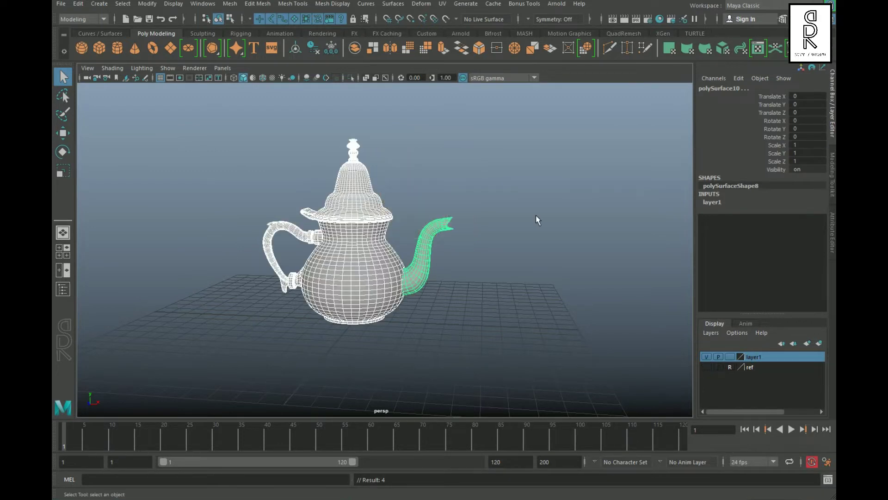
# Delete the teapot's construction history via Edit > Delete by Type > History
pyautogui.click(78, 3)
pyautogui.moveTo(109, 124)
pyautogui.click(264, 132)
pyautogui.click(443, 4)
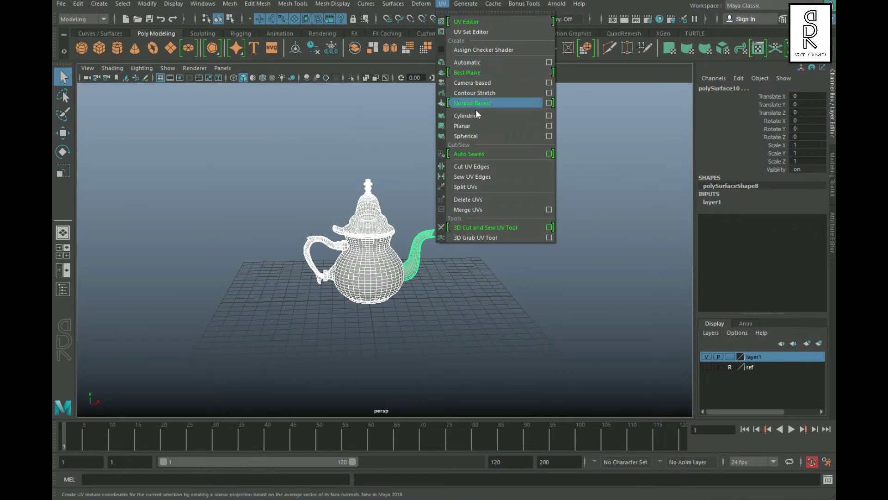
# Apply a Z-axis planar UV projection to the teapot
pyautogui.click(549, 126)
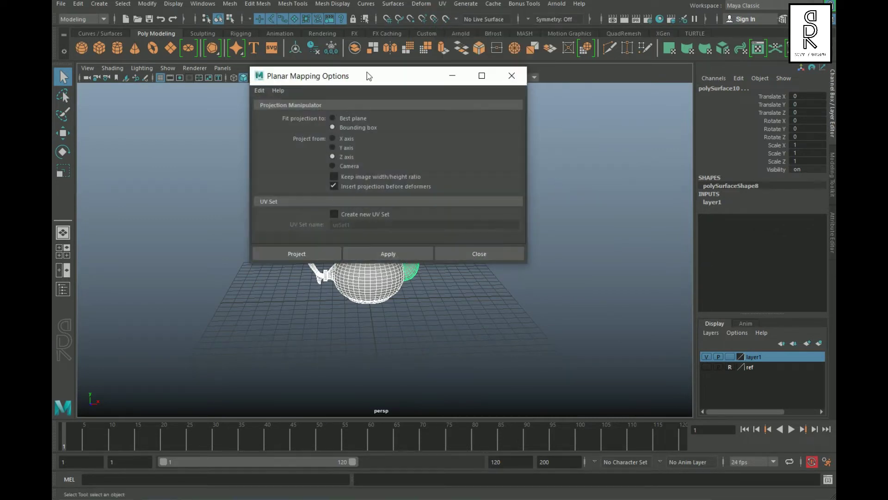
pyautogui.moveTo(369, 76); pyautogui.dragTo(549, 42)
pyautogui.moveTo(331, 324)
pyautogui.keyDown('alt'); pyautogui.mouseDown()
pyautogui.moveTo(347, 324)
pyautogui.moveTo(287, 309)
pyautogui.mouseUp(); pyautogui.keyUp('alt')
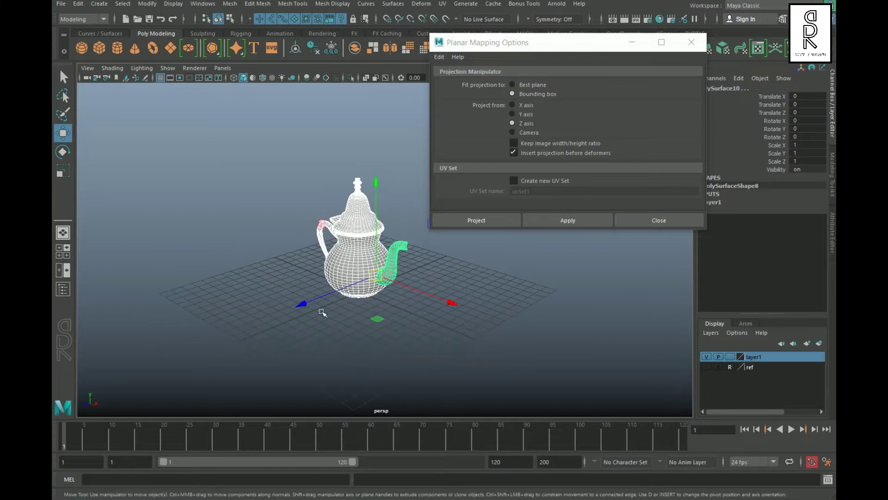
pyautogui.click(587, 224)
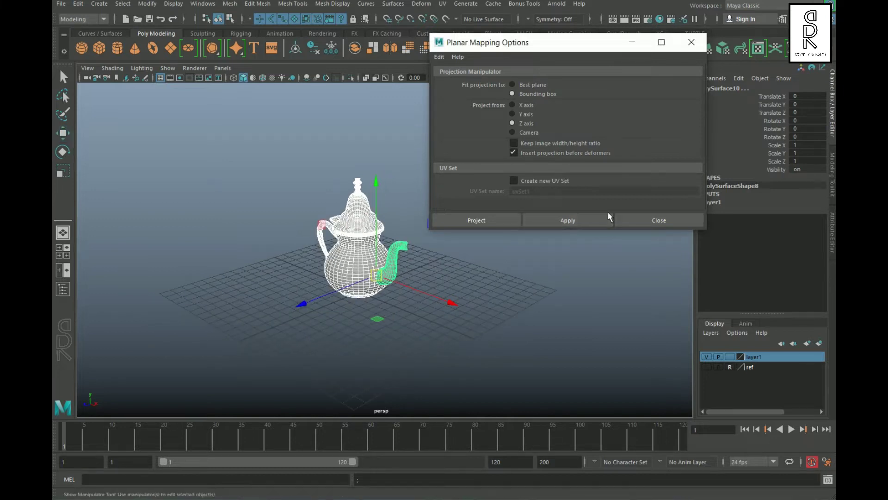
pyautogui.click(692, 43)
pyautogui.click(501, 148)
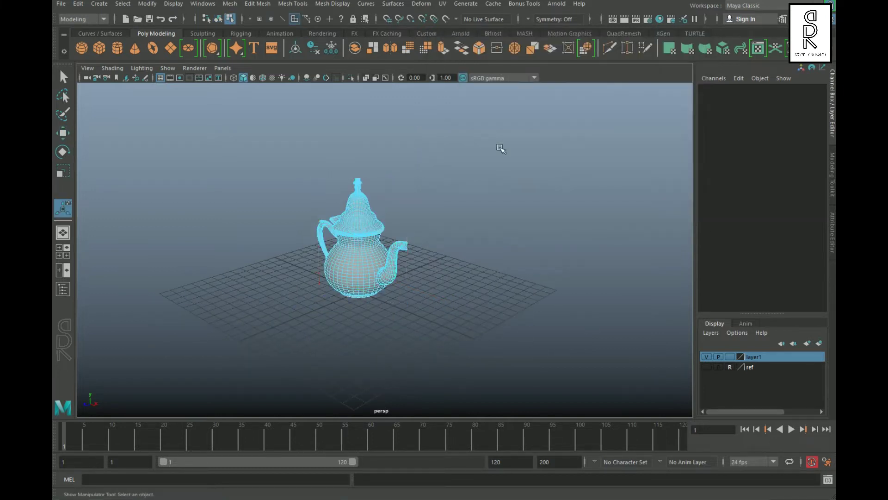
# Show the teapot body's UVs in the UV Editor with the UV Toolkit closed
pyautogui.click(448, 8)
pyautogui.click(462, 24)
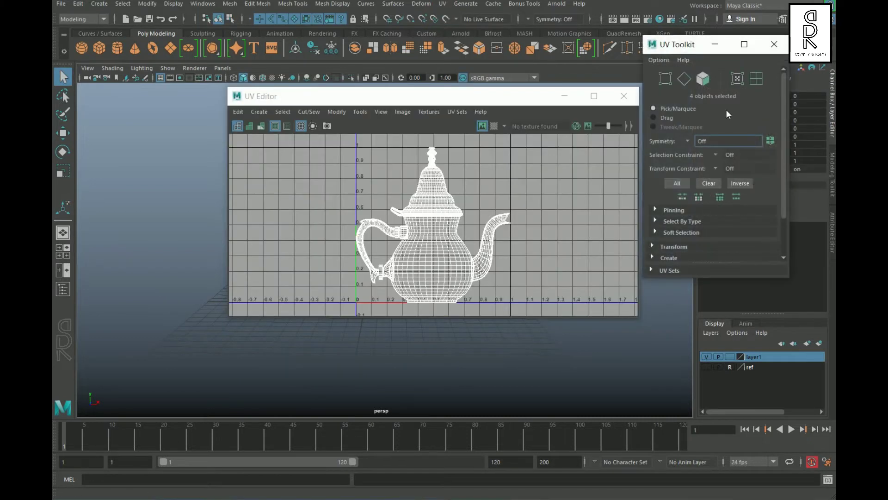
pyautogui.click(774, 44)
pyautogui.moveTo(323, 95); pyautogui.dragTo(485, 59)
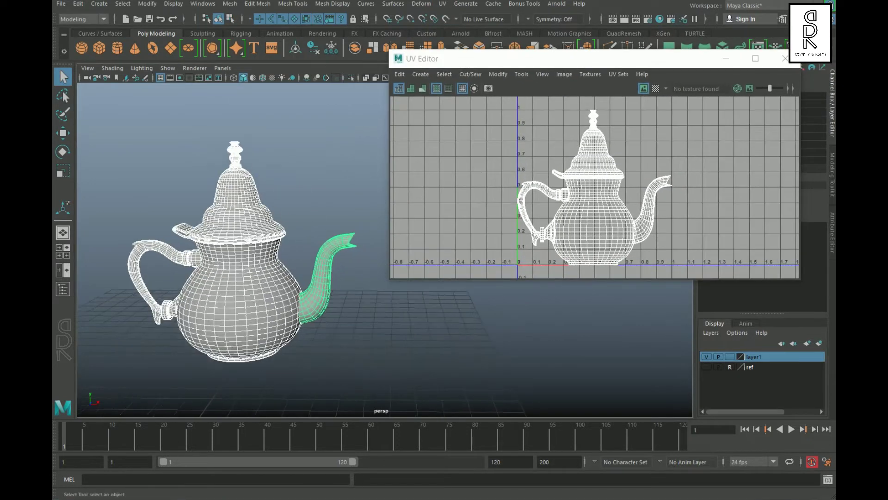
pyautogui.click(298, 341)
pyautogui.click(238, 317)
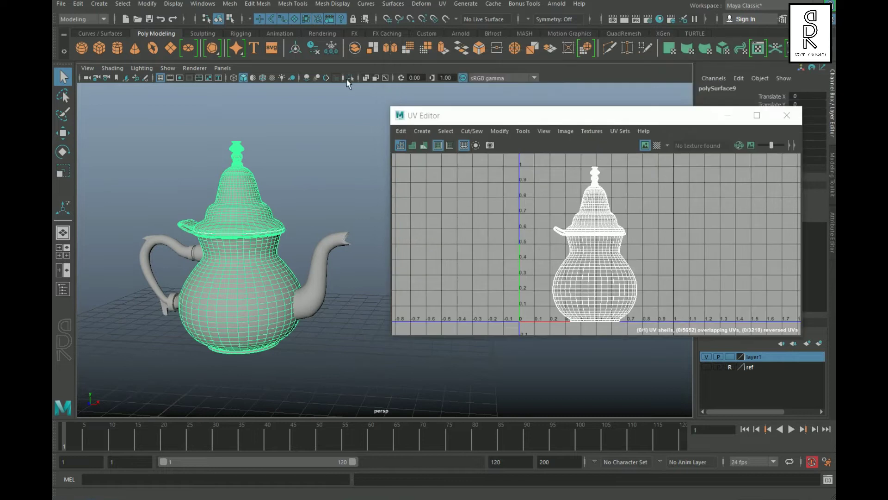
# Cut the UVs along an edge on the teapot's bottom rim
pyautogui.scroll(10, 307, 323)
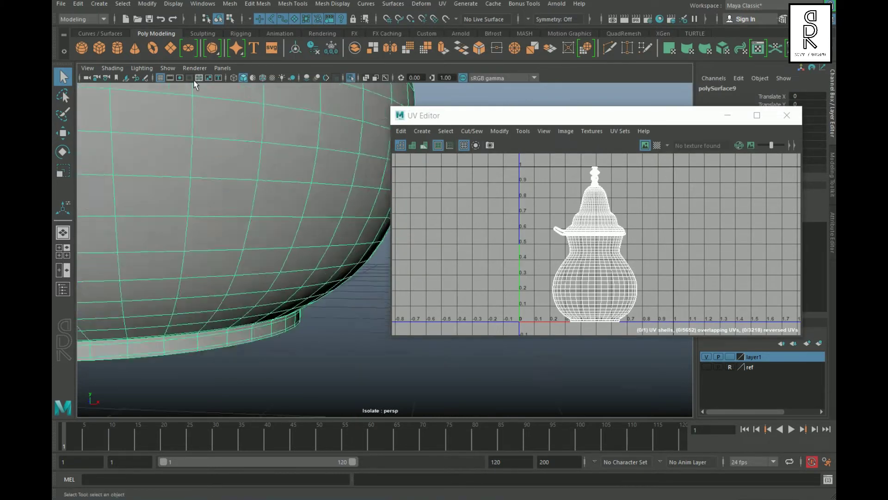
pyautogui.keyDown('alt'); pyautogui.moveTo(263, 311); pyautogui.dragTo(304, 173); pyautogui.keyUp('alt')
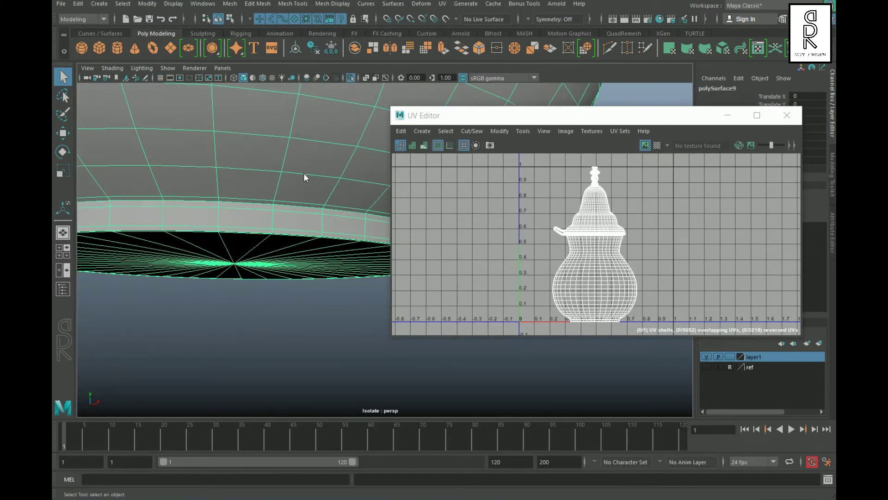
pyautogui.click(291, 209)
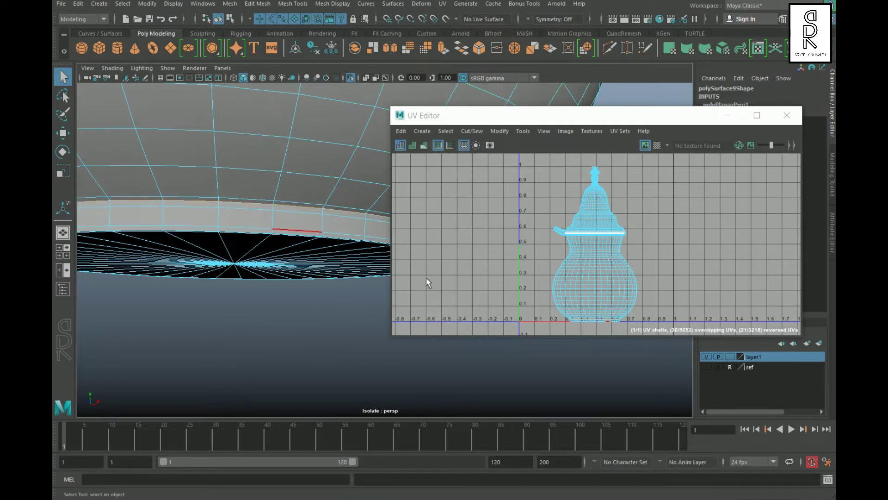
pyautogui.keyDown('shift'); pyautogui.rightClick(671, 183); pyautogui.keyUp('shift')
pyautogui.click(587, 227)
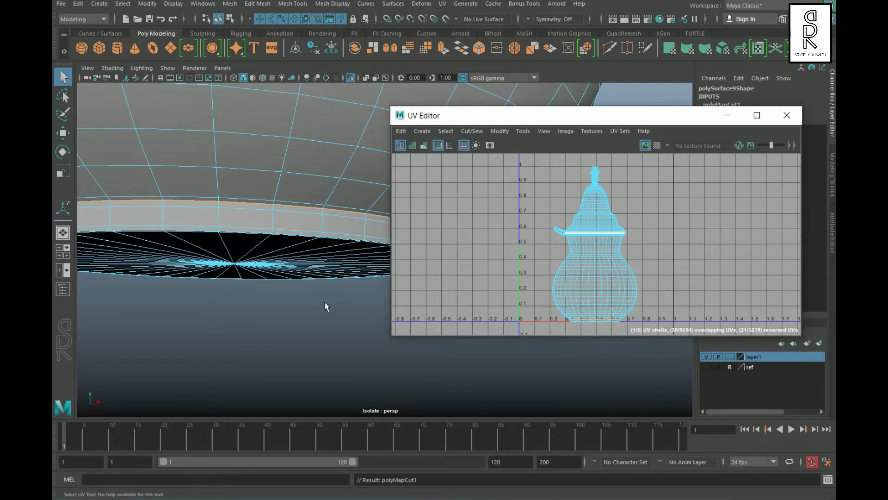
# Cut the UVs along an edge on the pot's upper rim
pyautogui.scroll(-5, 222, 283)
pyautogui.keyDown('alt'); pyautogui.moveTo(218, 287); pyautogui.dragTo(260, 219); pyautogui.keyUp('alt')
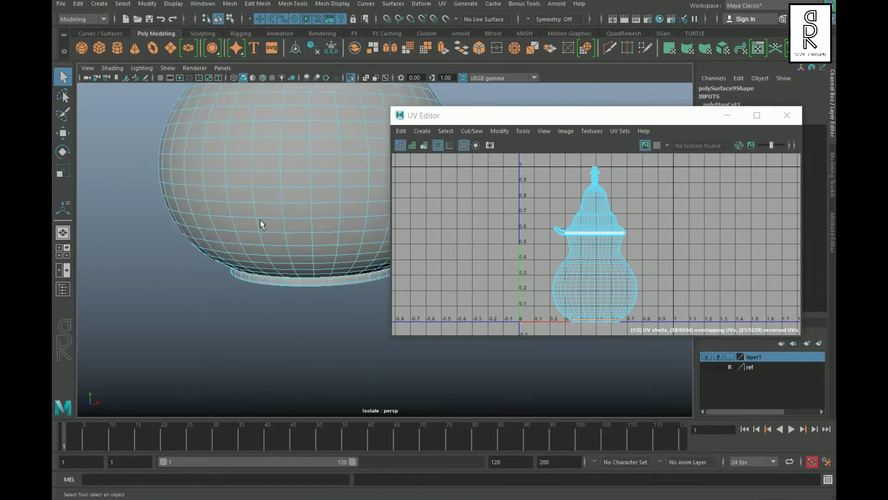
pyautogui.scroll(5, 260, 219)
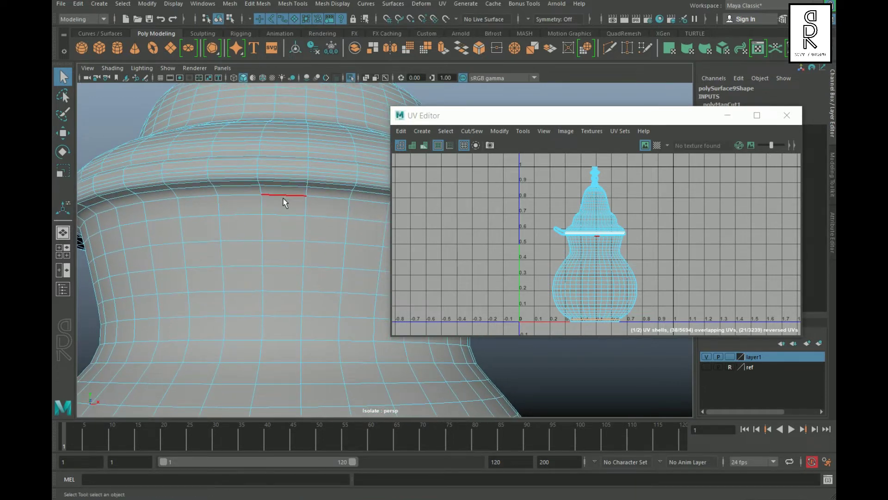
pyautogui.click(284, 204)
pyautogui.scroll(-5, 285, 203)
pyautogui.keyDown('shift'); pyautogui.rightClick(645, 192); pyautogui.keyUp('shift')
pyautogui.click(602, 207)
# Cut the UVs along the edge loop around the lid knob
pyautogui.scroll(-3, 223, 297)
pyautogui.keyDown('alt'); pyautogui.moveTo(174, 289); pyautogui.dragTo(269, 268); pyautogui.keyUp('alt')
pyautogui.scroll(5, 283, 314)
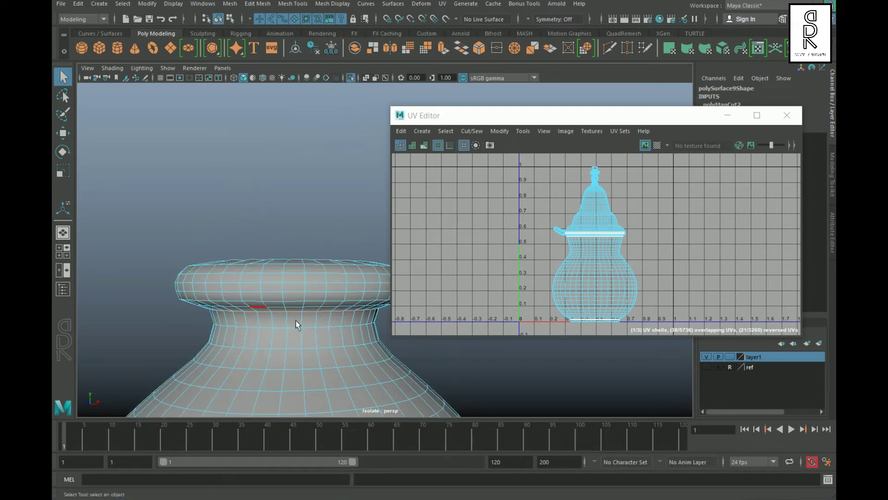
pyautogui.doubleClick(295, 320)
pyautogui.keyDown('shift'); pyautogui.rightClick(684, 213); pyautogui.keyUp('shift')
pyautogui.click(644, 228)
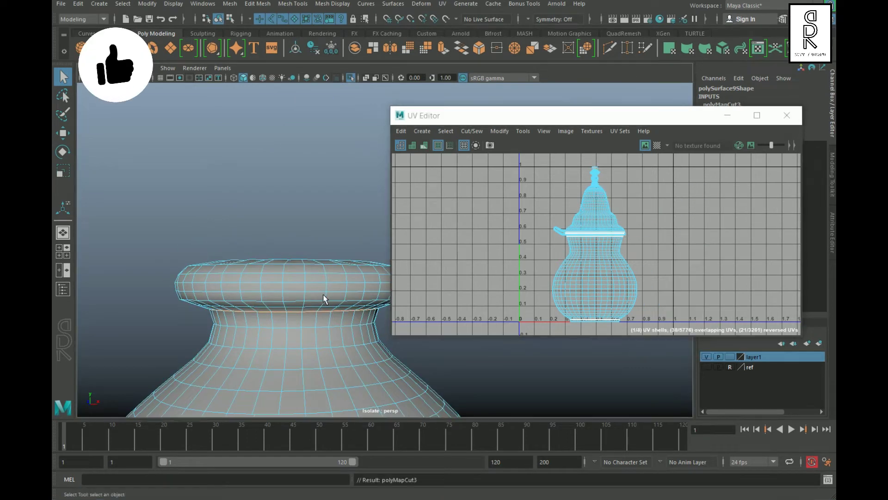
# Orbit toward the spout and handle joints and narrow the UV Editor
pyautogui.scroll(-5, 302, 250)
pyautogui.keyDown('alt'); pyautogui.moveTo(301, 250); pyautogui.dragTo(279, 301); pyautogui.keyUp('alt')
pyautogui.scroll(5, 292, 207)
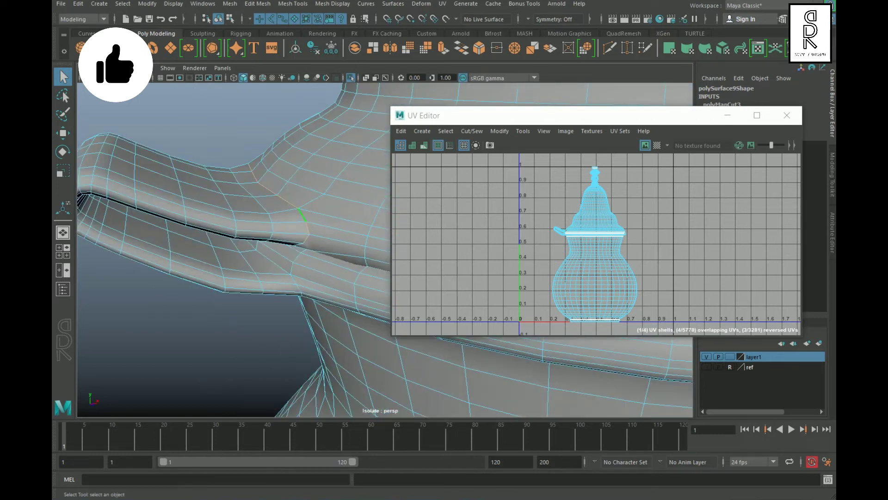
pyautogui.scroll(-5, 254, 254)
pyautogui.keyDown('alt'); pyautogui.moveTo(254, 254); pyautogui.dragTo(227, 211); pyautogui.keyUp('alt')
pyautogui.scroll(3, 227, 211)
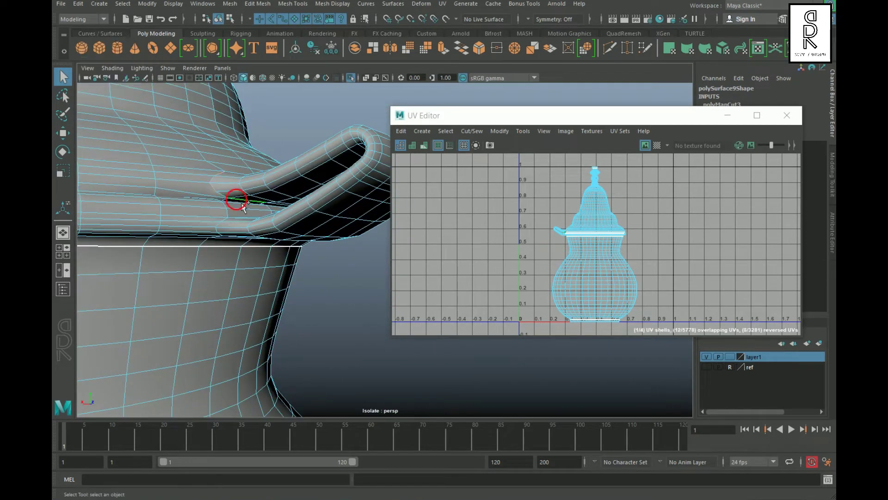
pyautogui.moveTo(392, 167); pyautogui.dragTo(534, 167)
pyautogui.keyDown('alt'); pyautogui.moveTo(323, 231); pyautogui.dragTo(305, 217); pyautogui.keyUp('alt')
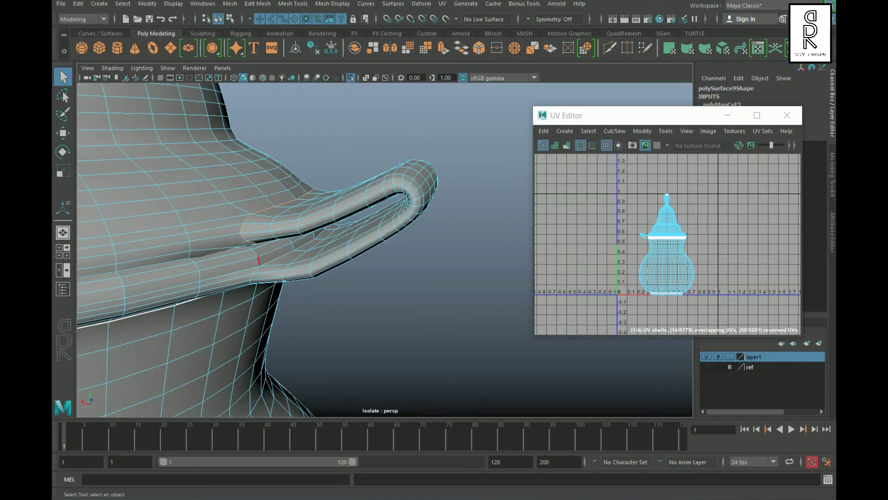
# Cut the UVs along the seam where the handle meets the body
pyautogui.scroll(-4, 258, 285)
pyautogui.keyDown('alt'); pyautogui.moveTo(257, 284); pyautogui.dragTo(174, 308); pyautogui.keyUp('alt')
pyautogui.scroll(4, 174, 307)
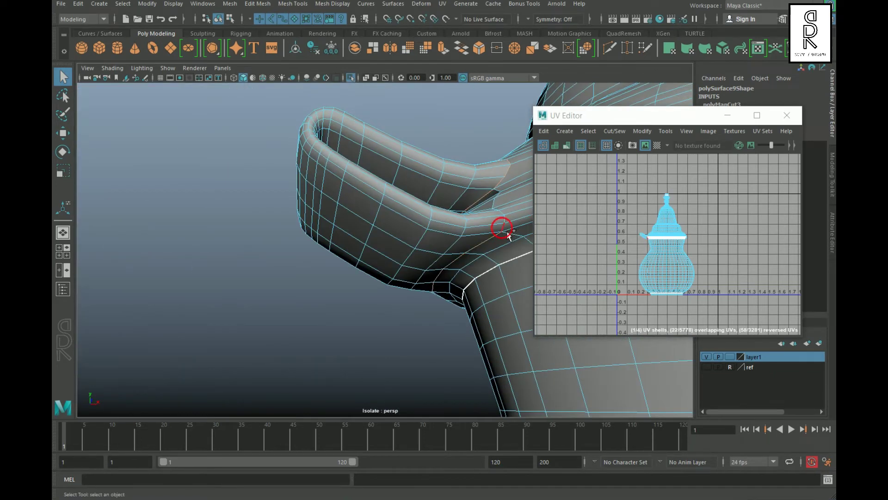
pyautogui.scroll(-4, 509, 235)
pyautogui.keyDown('alt'); pyautogui.moveTo(357, 327); pyautogui.dragTo(327, 307); pyautogui.keyUp('alt')
pyautogui.scroll(2, 327, 308)
pyautogui.keyDown('shift'); pyautogui.moveTo(699, 203); pyautogui.dragTo(641, 232, button='right'); pyautogui.keyUp('shift')
pyautogui.scroll(-4, 370, 270)
pyautogui.moveTo(370, 271)
pyautogui.keyDown('alt'); pyautogui.mouseDown()
pyautogui.moveTo(509, 206)
pyautogui.moveTo(670, 301)
pyautogui.mouseUp(); pyautogui.keyUp('alt')
# Move the thin strip UV shell out of the way
pyautogui.moveTo(672, 270); pyautogui.dragTo(734, 268, button='right')
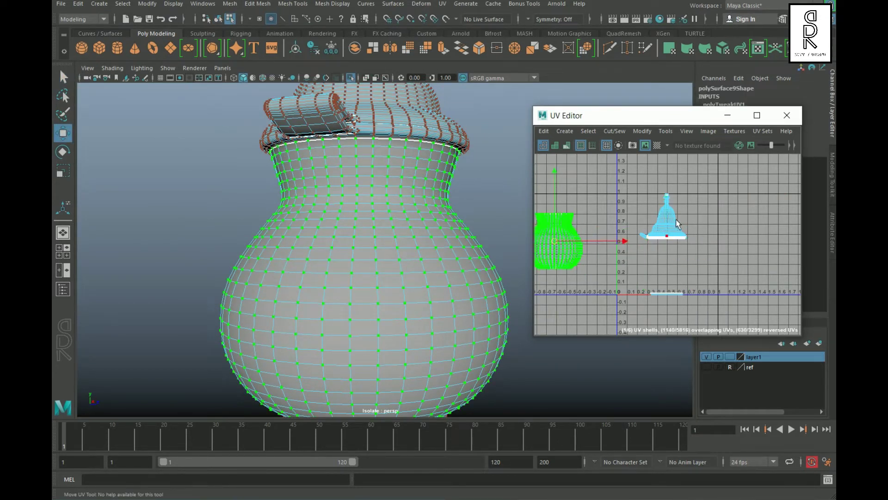
pyautogui.moveTo(670, 238); pyautogui.dragTo(748, 281)
pyautogui.scroll(-2, 680, 332)
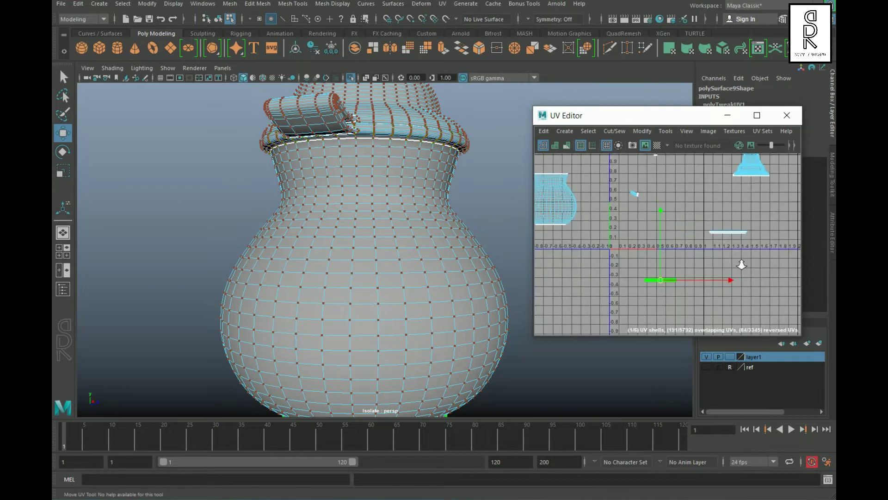
pyautogui.scroll(-3, 395, 202)
pyautogui.moveTo(395, 201); pyautogui.dragTo(396, 162, button='right')
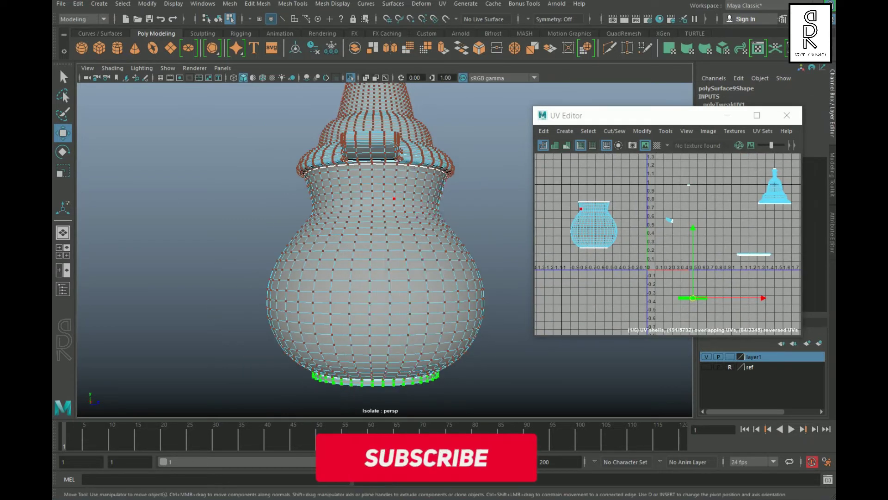
pyautogui.scroll(3, 410, 142)
# Unfold the jar body shell and rotate it level, then unfold the lid shell
pyautogui.doubleClick(403, 133)
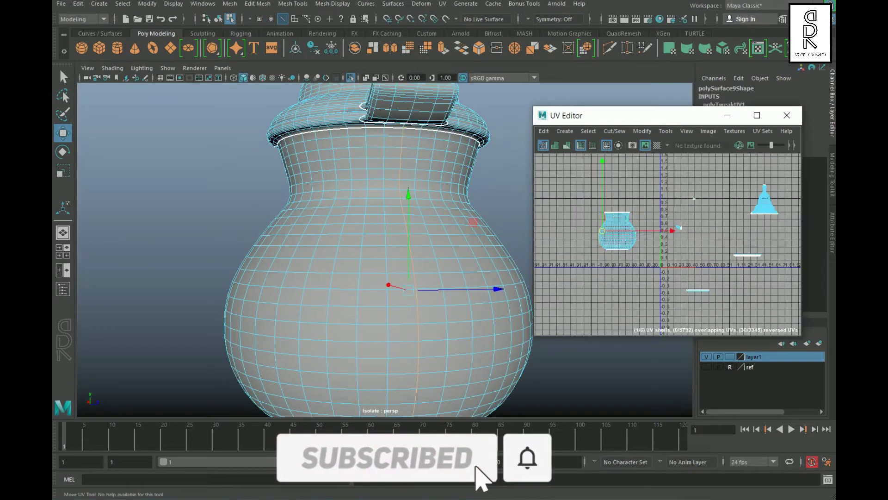
pyautogui.moveTo(648, 182); pyautogui.dragTo(581, 210, button='right')
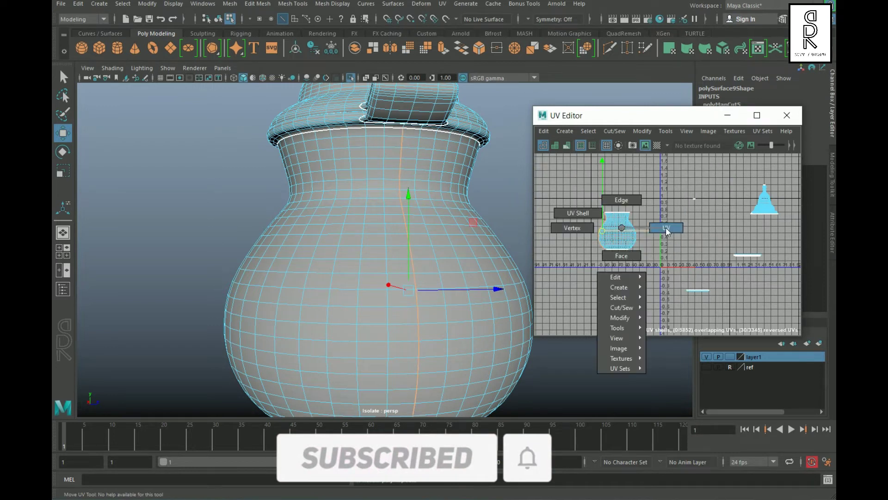
pyautogui.moveTo(629, 236)
pyautogui.mouseDown(button='right')
pyautogui.moveTo(666, 226)
pyautogui.moveTo(528, 204)
pyautogui.mouseUp(button='right')
pyautogui.click(617, 231)
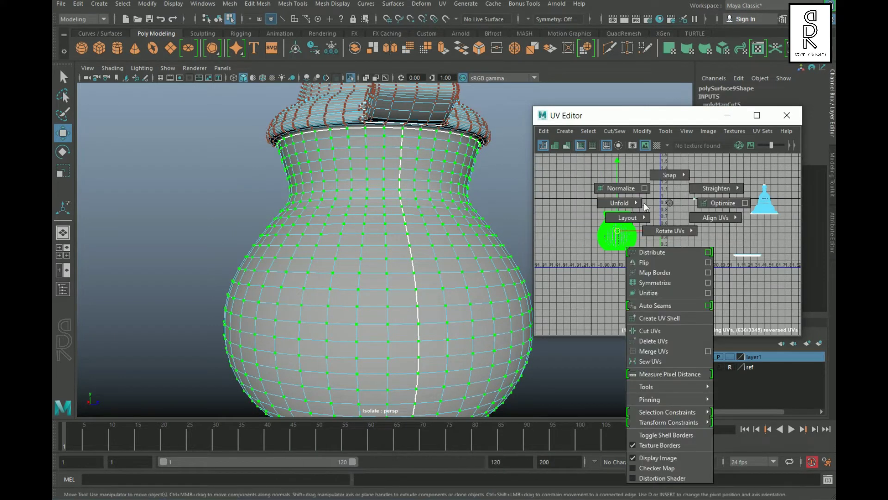
pyautogui.press('e')
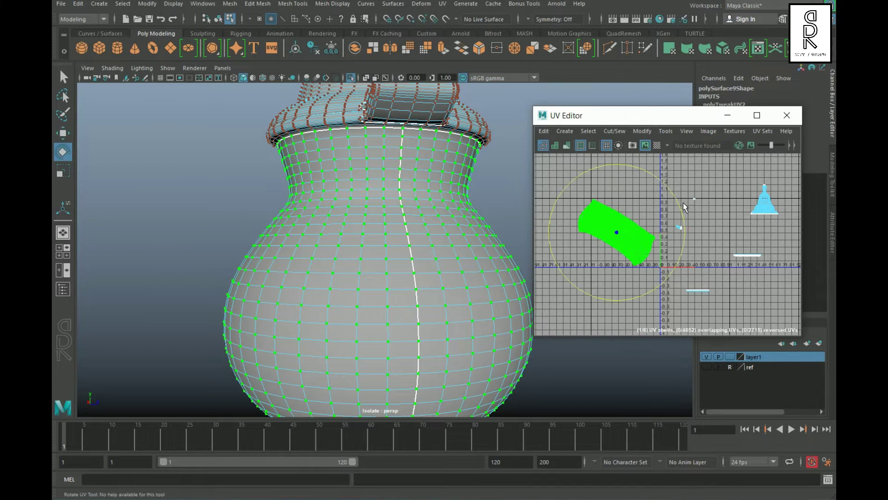
pyautogui.moveTo(661, 259); pyautogui.dragTo(688, 246)
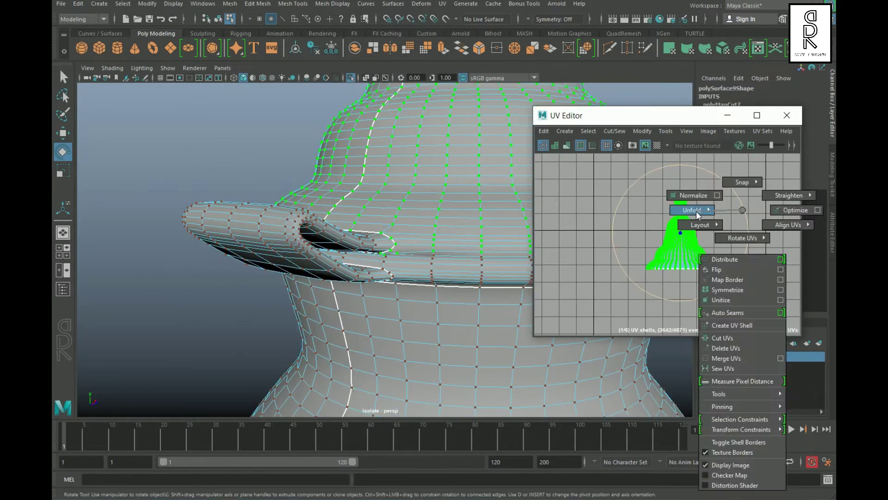
pyautogui.keyDown('shift'); pyautogui.moveTo(696, 211); pyautogui.dragTo(736, 295, button='right'); pyautogui.keyUp('shift')
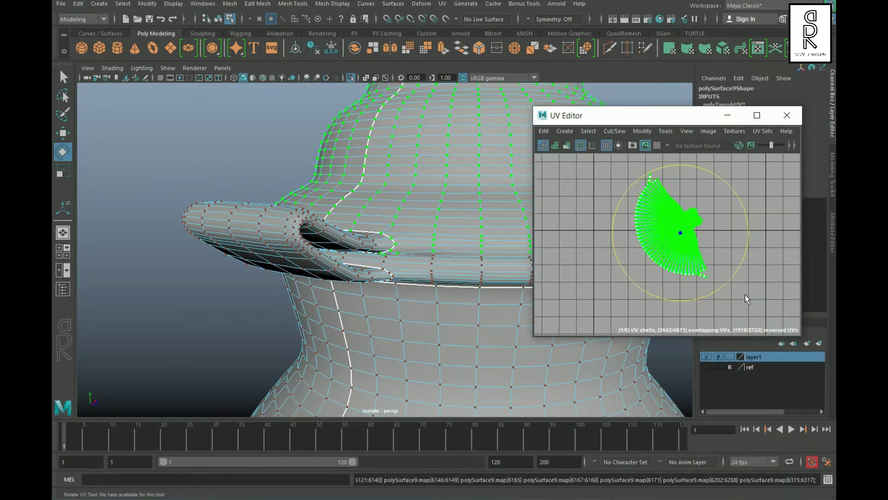
pyautogui.click(676, 262)
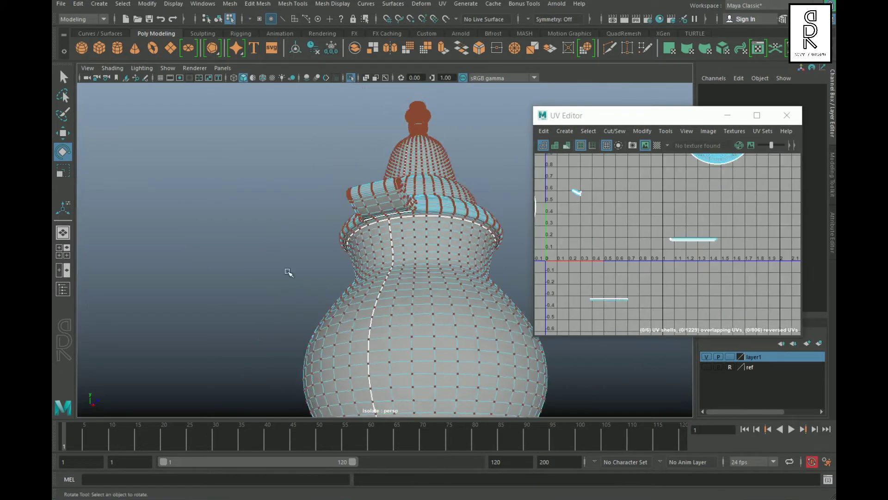
# Cut the UVs along the edge loop at the handle base
pyautogui.rightClick(306, 225)
pyautogui.click(306, 196)
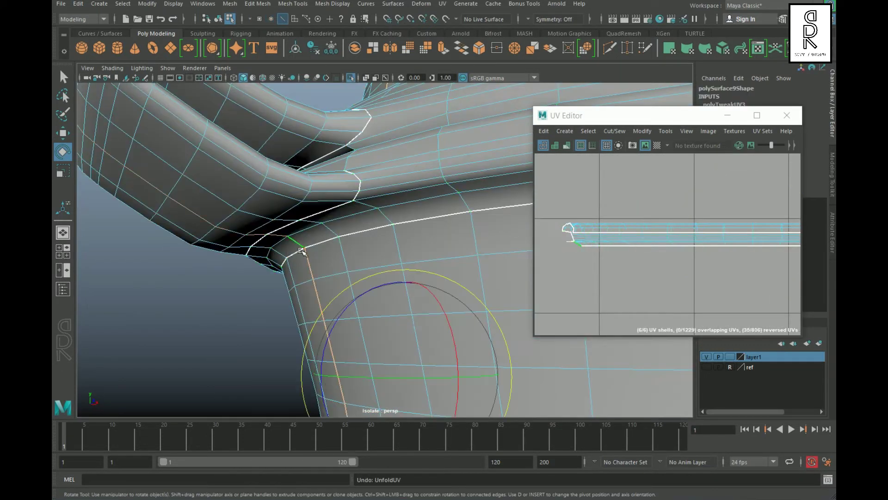
pyautogui.keyDown('shift'); pyautogui.rightClick(655, 232); pyautogui.keyUp('shift')
pyautogui.click(654, 284)
# Select the new short UV strip and unfold it into a flat disk
pyautogui.scroll(-5, 620, 231)
pyautogui.press('e')
pyautogui.click(733, 286)
pyautogui.moveTo(618, 275); pyautogui.dragTo(660, 291)
pyautogui.press('f')
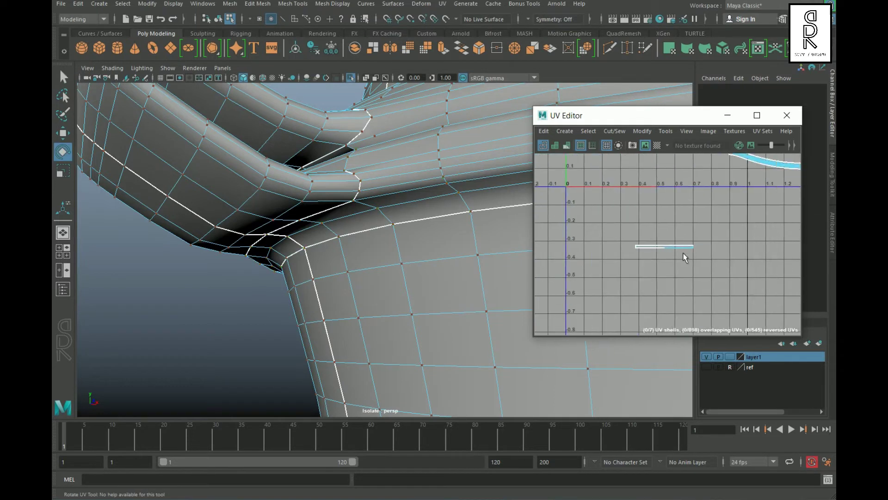
pyautogui.keyDown('shift'); pyautogui.rightClick(655, 231); pyautogui.keyUp('shift')
pyautogui.click(654, 246)
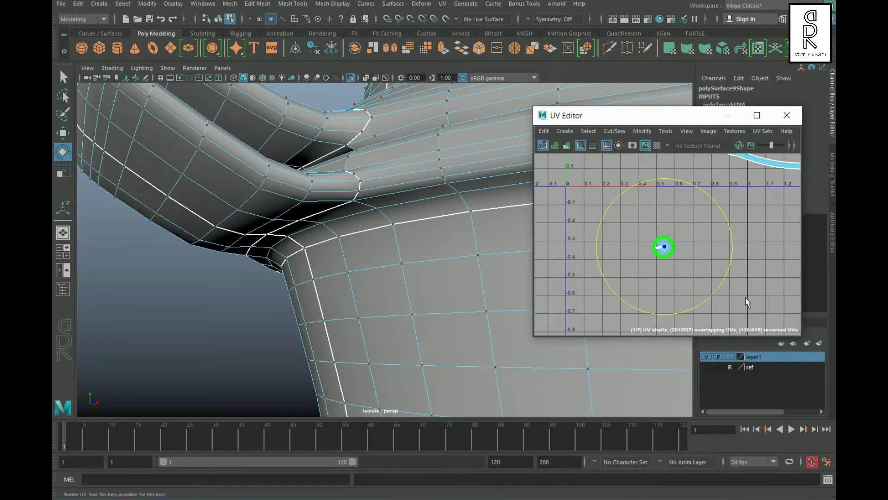
pyautogui.click(696, 277)
pyautogui.scroll(2, 678, 223)
pyautogui.scroll(3, 710, 225)
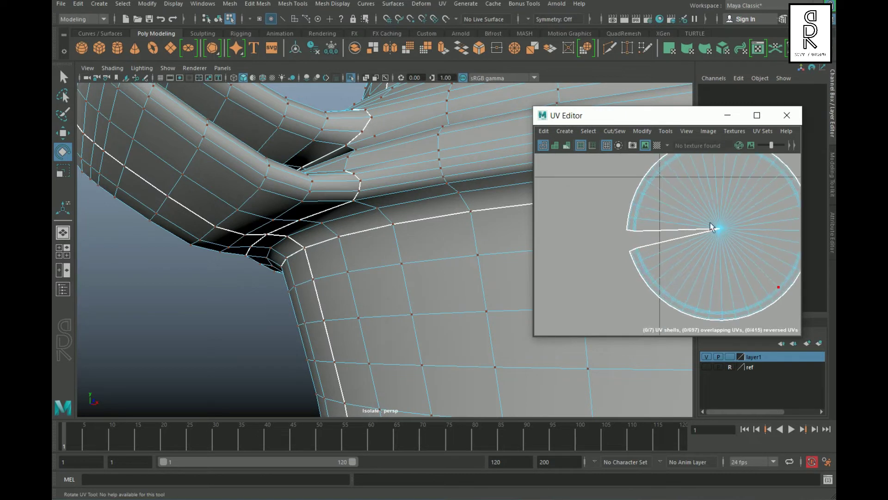
# Sew the disk's open edge closed with Move and Sew Edges
pyautogui.moveTo(710, 225); pyautogui.dragTo(712, 164, button='right')
pyautogui.click(690, 244)
pyautogui.scroll(5, 718, 178)
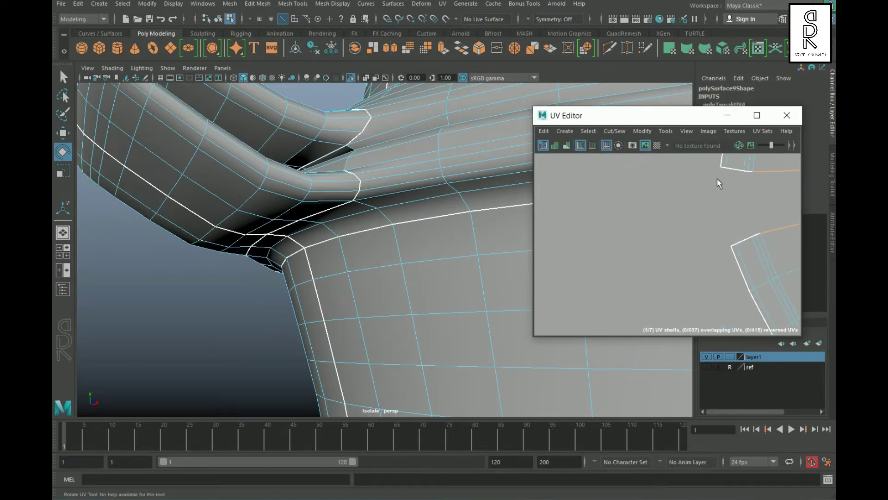
pyautogui.keyDown('shift'); pyautogui.rightClick(668, 207); pyautogui.keyUp('shift')
pyautogui.click(626, 171)
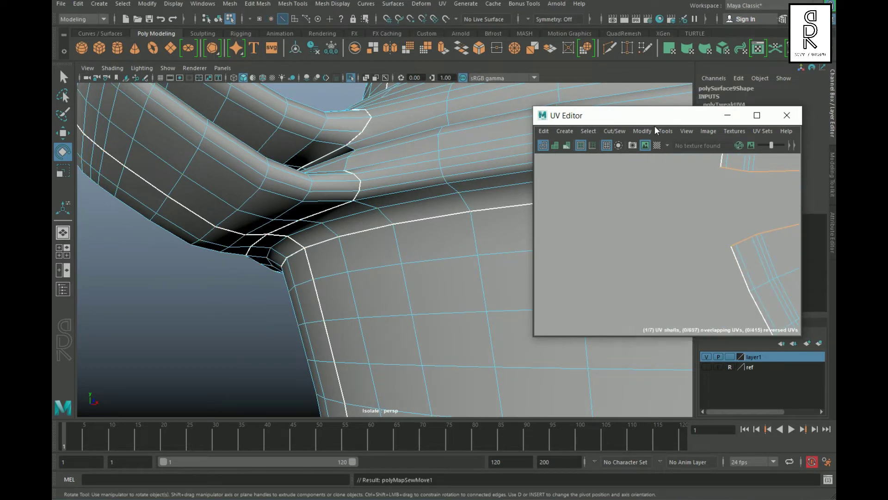
pyautogui.scroll(-2, 687, 227)
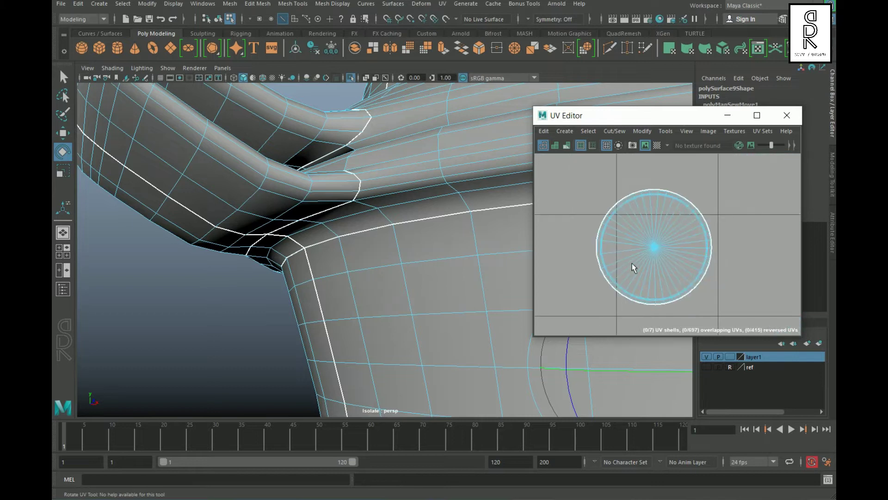
# Select the next fan-shaped UV shell as a whole
pyautogui.moveTo(638, 234)
pyautogui.mouseDown(button='right')
pyautogui.moveTo(724, 244)
pyautogui.moveTo(633, 266)
pyautogui.mouseUp(button='right')
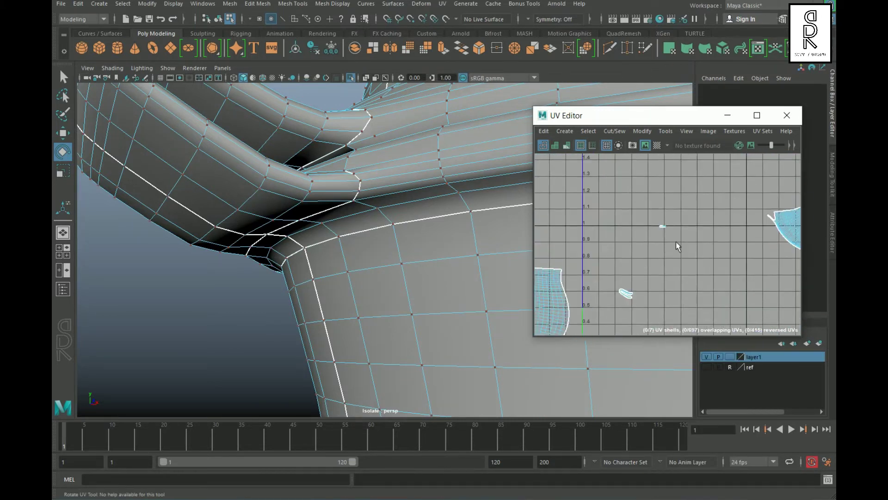
pyautogui.moveTo(624, 209); pyautogui.dragTo(661, 230, button='right')
pyautogui.scroll(5, 648, 222)
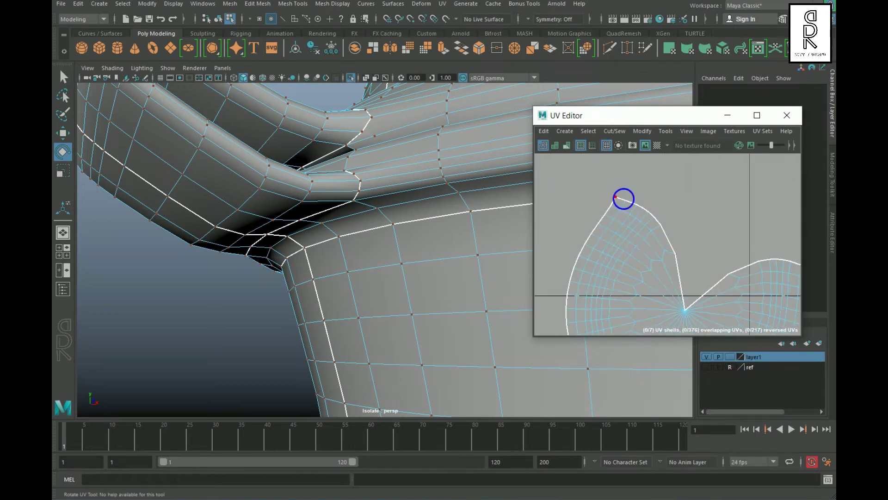
pyautogui.scroll(-5, 648, 227)
pyautogui.moveTo(674, 199); pyautogui.dragTo(674, 178, button='right')
pyautogui.click(702, 199)
# Rotate the lid's UV shell upright, unfold it and move it into place
pyautogui.keyDown('shift'); pyautogui.moveTo(737, 195); pyautogui.dragTo(678, 196, button='right'); pyautogui.keyUp('shift')
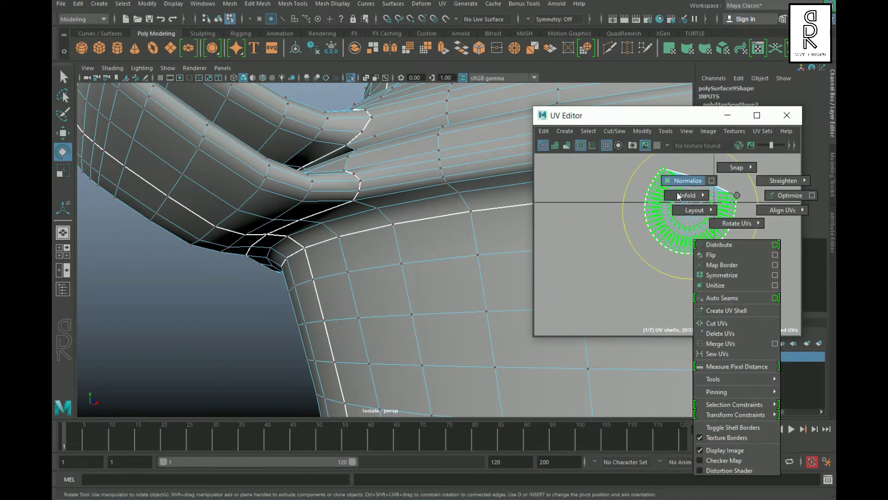
pyautogui.scroll(3, 708, 254)
pyautogui.moveTo(708, 254); pyautogui.dragTo(711, 275, button='middle')
pyautogui.keyDown('shift'); pyautogui.rightClick(745, 190); pyautogui.keyUp('shift')
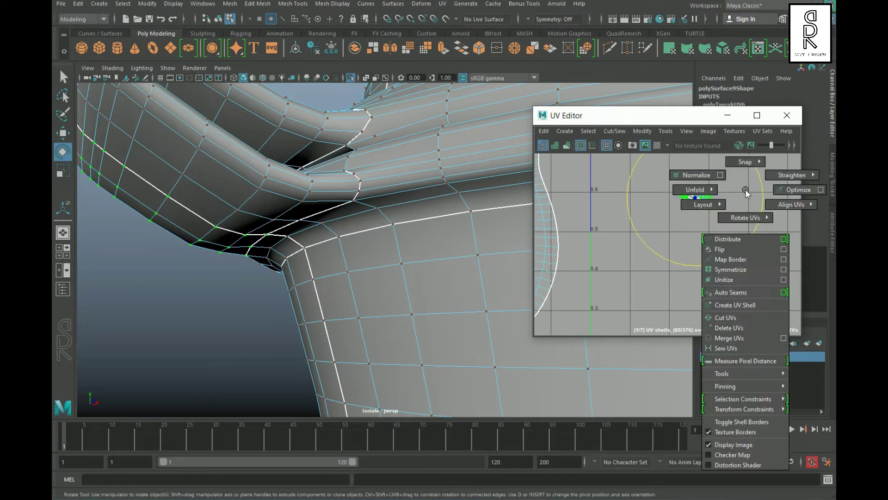
pyautogui.moveTo(729, 205); pyautogui.dragTo(743, 244)
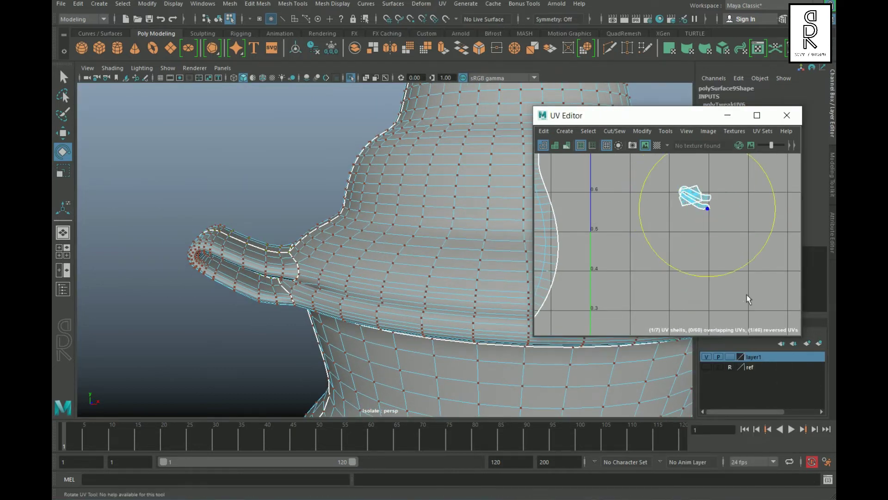
pyautogui.click(628, 196)
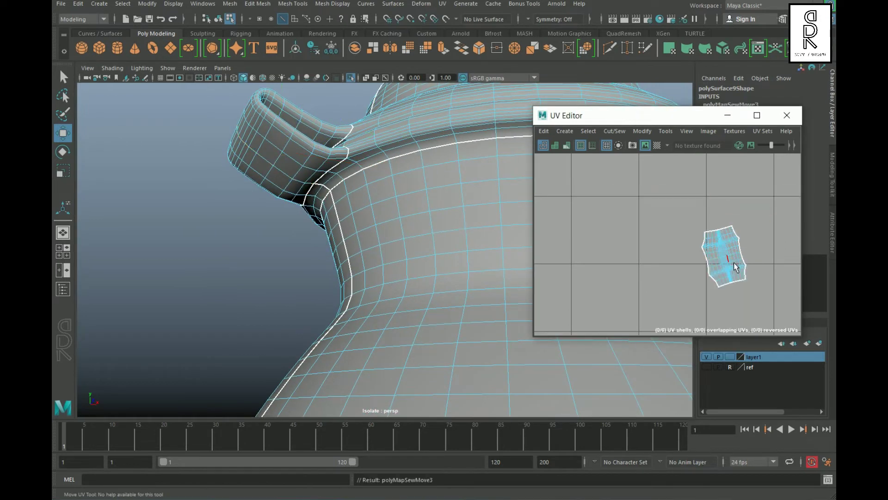
pyautogui.moveTo(690, 210); pyautogui.dragTo(691, 287, button='right')
pyautogui.scroll(-3, 665, 252)
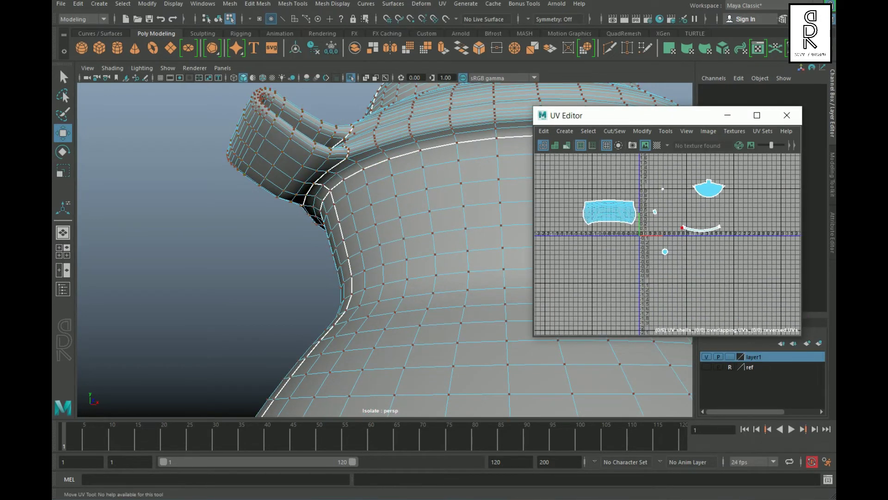
# Lay out all UV shells inside 0–1 space and show the checker pattern
pyautogui.moveTo(784, 307); pyautogui.dragTo(611, 194)
pyautogui.keyDown('shift'); pyautogui.moveTo(738, 191); pyautogui.dragTo(646, 236, button='right'); pyautogui.keyUp('shift')
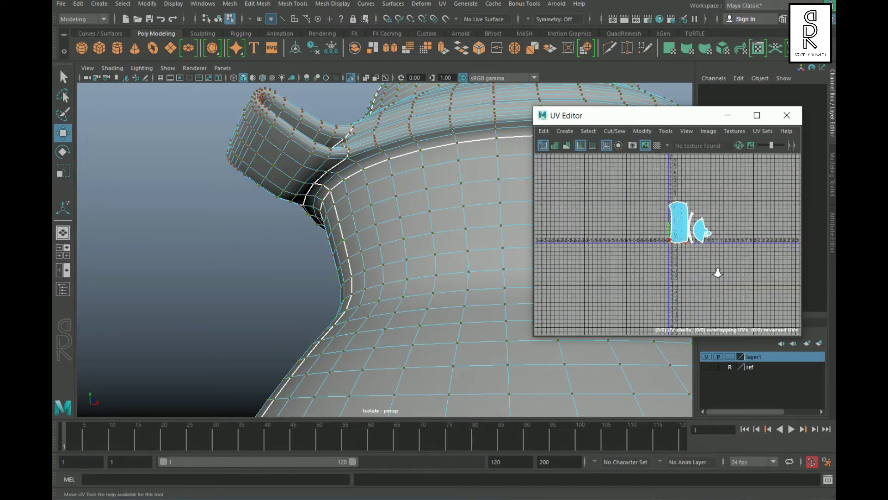
pyautogui.scroll(3, 726, 287)
pyautogui.scroll(2, 732, 281)
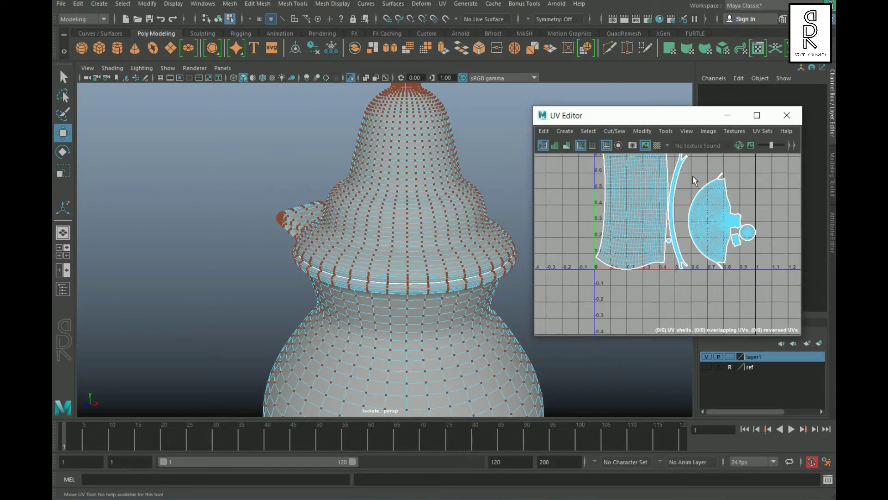
pyautogui.click(657, 145)
# Orbit to check the checker pattern, then return to object mode and select the pot
pyautogui.moveTo(323, 231)
pyautogui.keyDown('alt'); pyautogui.mouseDown()
pyautogui.moveTo(422, 271)
pyautogui.moveTo(418, 209)
pyautogui.moveTo(408, 222)
pyautogui.mouseUp(); pyautogui.keyUp('alt')
pyautogui.press('r')
pyautogui.press('F8')
pyautogui.press('q')
pyautogui.click(380, 278)
pyautogui.press('f')
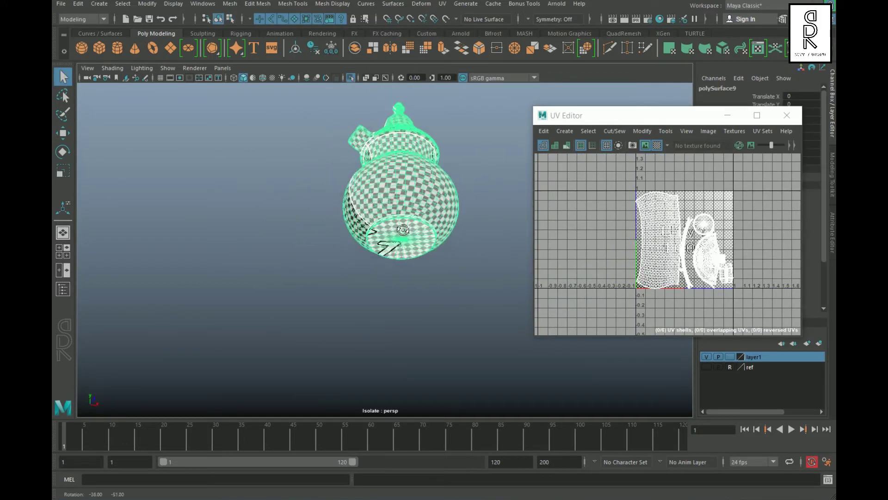
# Isolate the spout, frame it, and orbit to look into its opening
pyautogui.hotkey('ctrl', '1')
pyautogui.click(472, 196)
pyautogui.hotkey('ctrl', '1')
pyautogui.press('f')
pyautogui.moveTo(448, 307)
pyautogui.keyDown('alt'); pyautogui.mouseDown()
pyautogui.moveTo(458, 296)
pyautogui.moveTo(381, 295)
pyautogui.mouseUp(); pyautogui.keyUp('alt')
pyautogui.scroll(5, 380, 295)
pyautogui.moveTo(432, 319); pyautogui.dragTo(417, 296, button='right')
pyautogui.moveTo(416, 296)
pyautogui.keyDown('alt'); pyautogui.mouseDown()
pyautogui.moveTo(307, 313)
pyautogui.moveTo(426, 290)
pyautogui.mouseUp(); pyautogui.keyUp('alt')
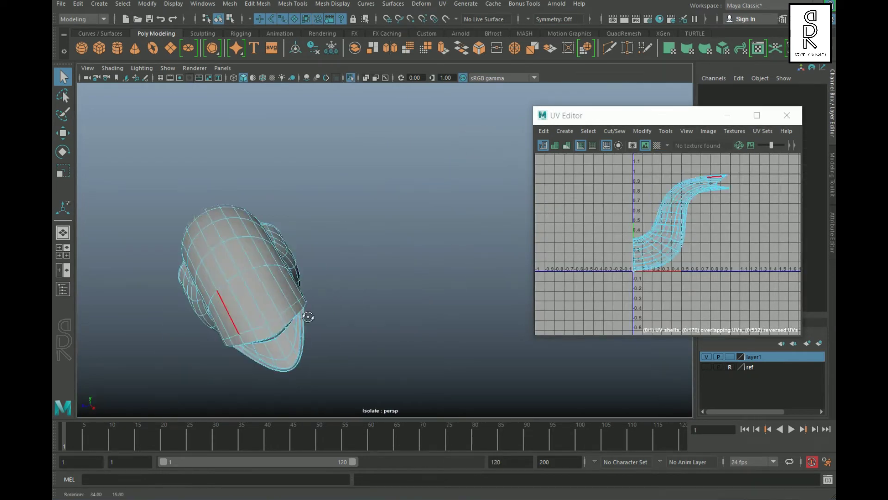
pyautogui.scroll(5, 426, 290)
pyautogui.moveTo(446, 234)
pyautogui.keyDown('alt'); pyautogui.mouseDown()
pyautogui.moveTo(416, 280)
pyautogui.moveTo(437, 154)
pyautogui.mouseUp(); pyautogui.keyUp('alt')
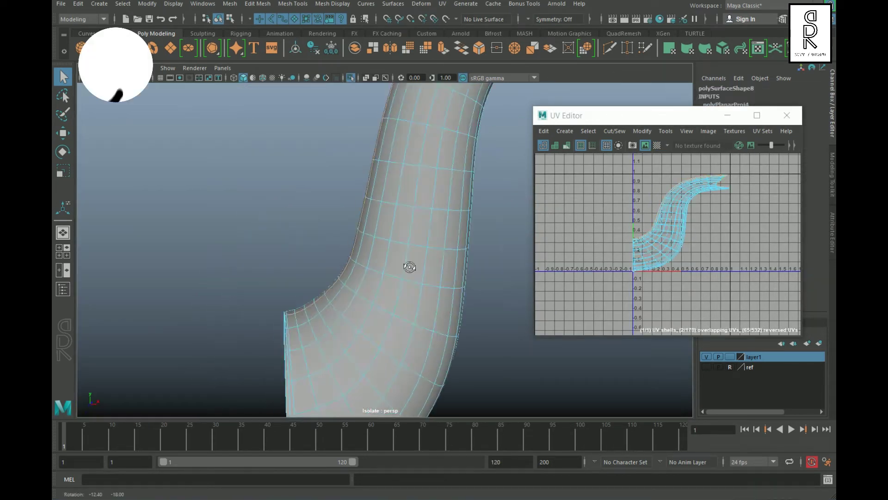
# Unfold the spout UVs and move the tulip-shaped rim shell left of the spout shell
pyautogui.scroll(-10, 437, 312)
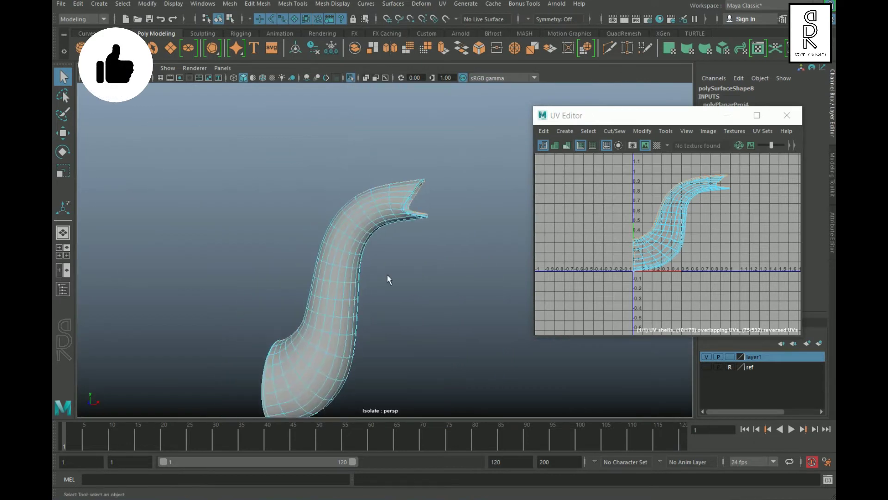
pyautogui.keyDown('alt'); pyautogui.moveTo(387, 277); pyautogui.dragTo(734, 179); pyautogui.keyUp('alt')
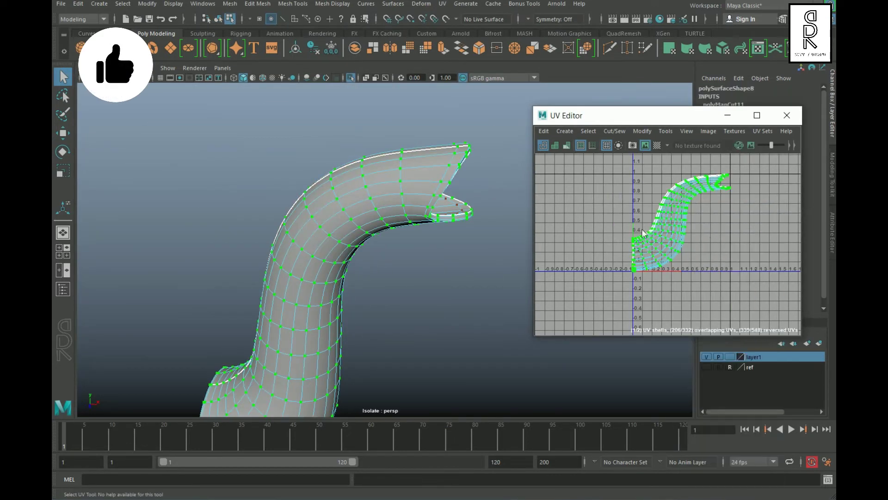
pyautogui.press('e')
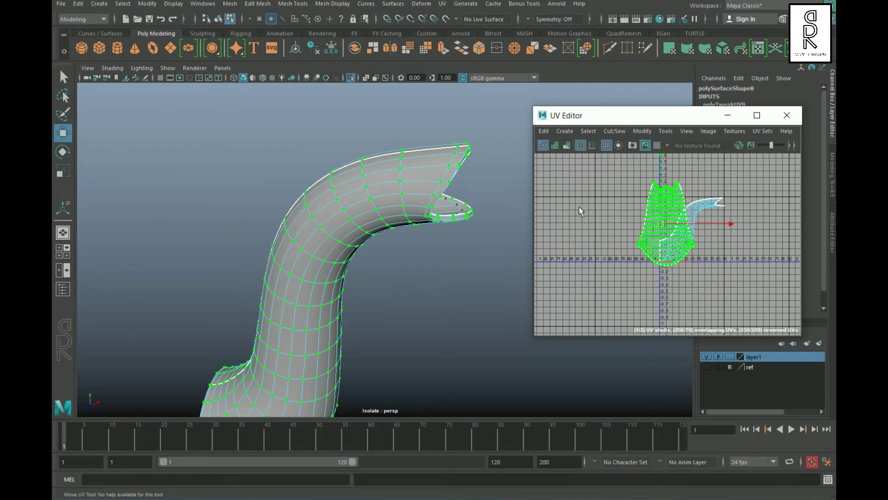
pyautogui.moveTo(581, 211); pyautogui.dragTo(493, 211, button='middle')
pyautogui.click(729, 223)
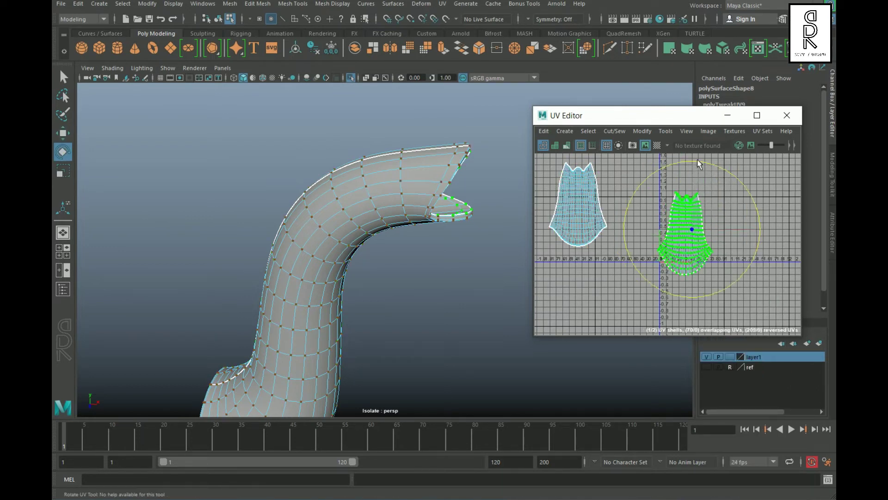
pyautogui.moveTo(546, 162); pyautogui.dragTo(787, 319)
# Lay both spout shells out in 0–1 space and check the spout's checker pattern
pyautogui.keyDown('shift'); pyautogui.moveTo(646, 268); pyautogui.dragTo(666, 217, button='right'); pyautogui.keyUp('shift')
pyautogui.click(657, 146)
pyautogui.keyDown('alt'); pyautogui.moveTo(444, 296); pyautogui.dragTo(422, 304); pyautogui.keyUp('alt')
pyautogui.scroll(-3, 423, 304)
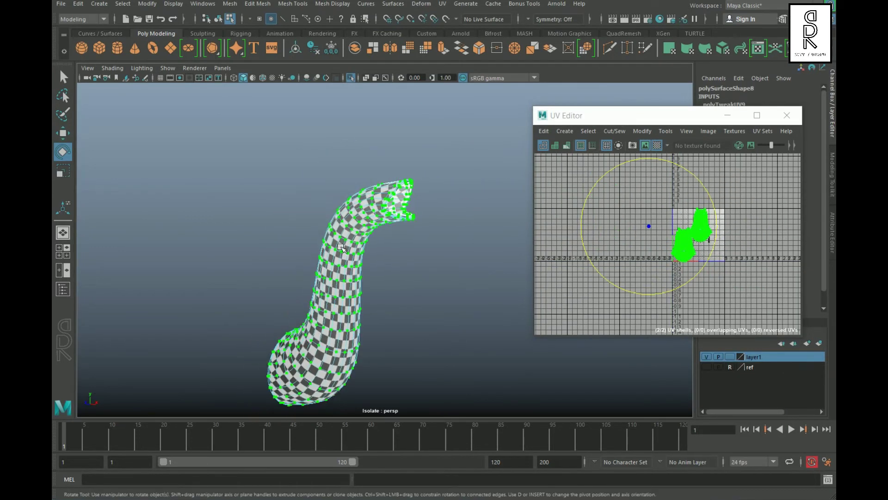
pyautogui.click(423, 304)
# Show the whole teapot again and select the handle
pyautogui.hotkey('ctrl', '1')
pyautogui.scroll(8, 365, 283)
pyautogui.moveTo(365, 283)
pyautogui.keyDown('alt'); pyautogui.mouseDown()
pyautogui.moveTo(309, 274)
pyautogui.moveTo(436, 302)
pyautogui.mouseUp(); pyautogui.keyUp('alt')
pyautogui.click(271, 280)
# Isolate the handle and switch to edge selection to work on its seams
pyautogui.click(298, 302)
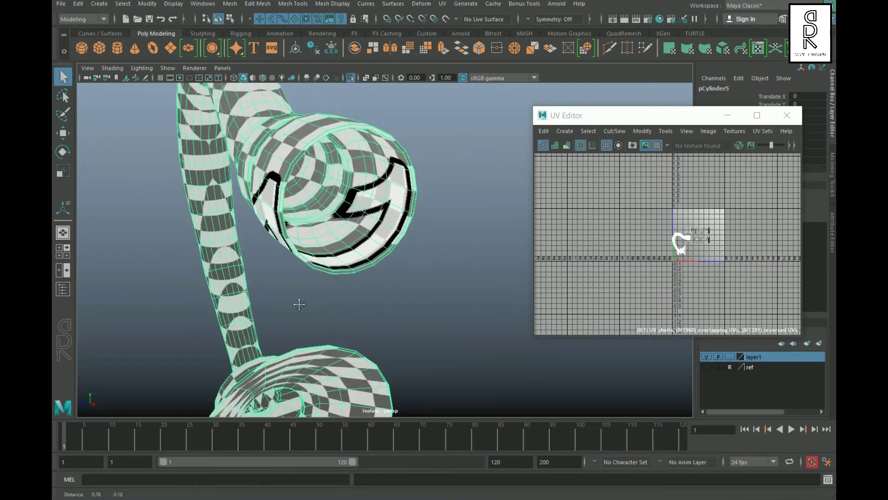
pyautogui.hotkey('ctrl', '1')
pyautogui.keyDown('alt'); pyautogui.moveTo(297, 301); pyautogui.dragTo(336, 274); pyautogui.keyUp('alt')
pyautogui.scroll(5, 336, 274)
pyautogui.press('F10')
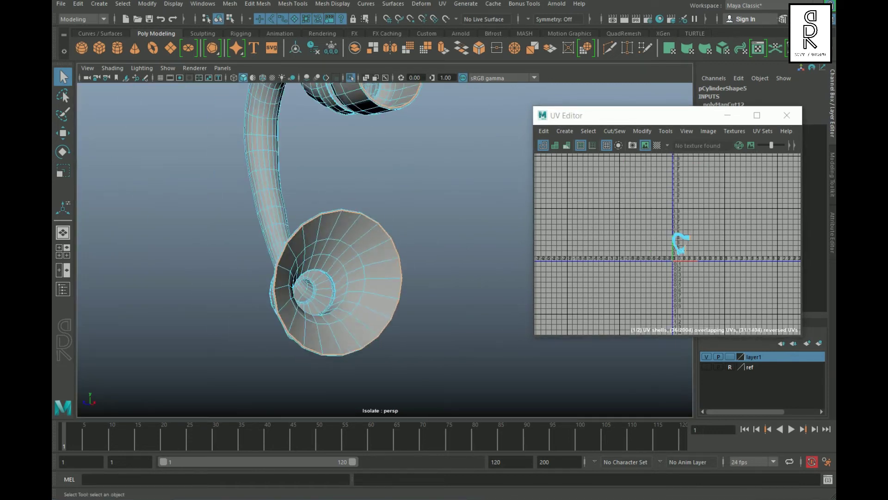
pyautogui.moveTo(443, 240)
pyautogui.keyDown('alt'); pyautogui.mouseDown()
pyautogui.moveTo(383, 269)
pyautogui.moveTo(400, 331)
pyautogui.mouseUp(); pyautogui.keyUp('alt')
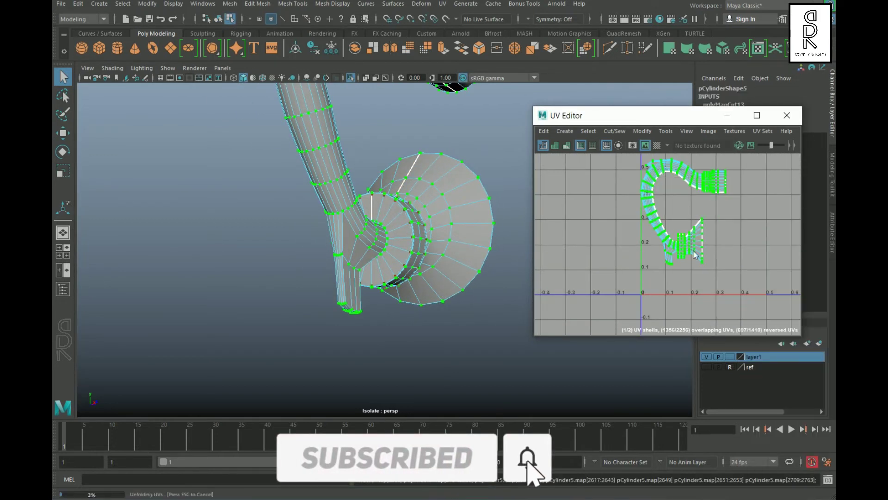
pyautogui.scroll(-2, 694, 254)
# Straighten the handle's long UV shell with the Move and Rotate UV tools, then return to object mode
pyautogui.press('w')
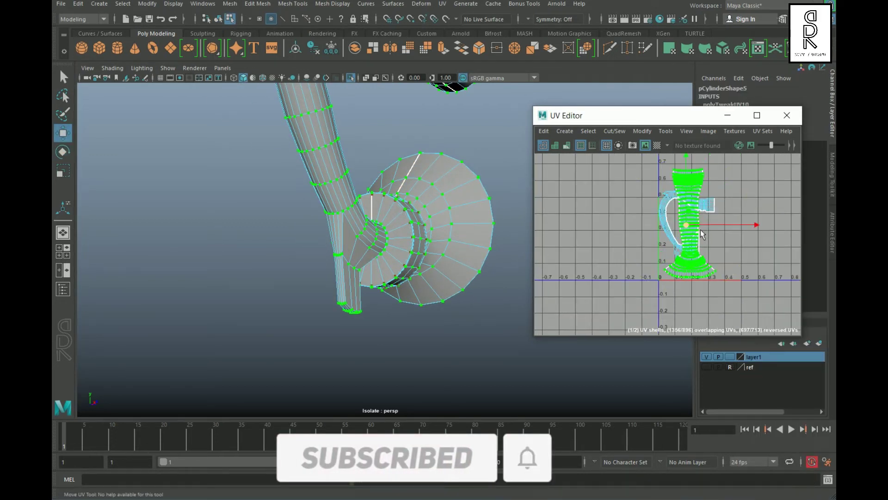
pyautogui.keyDown('shift'); pyautogui.moveTo(697, 198); pyautogui.dragTo(691, 292, button='right'); pyautogui.keyUp('shift')
pyautogui.press('e')
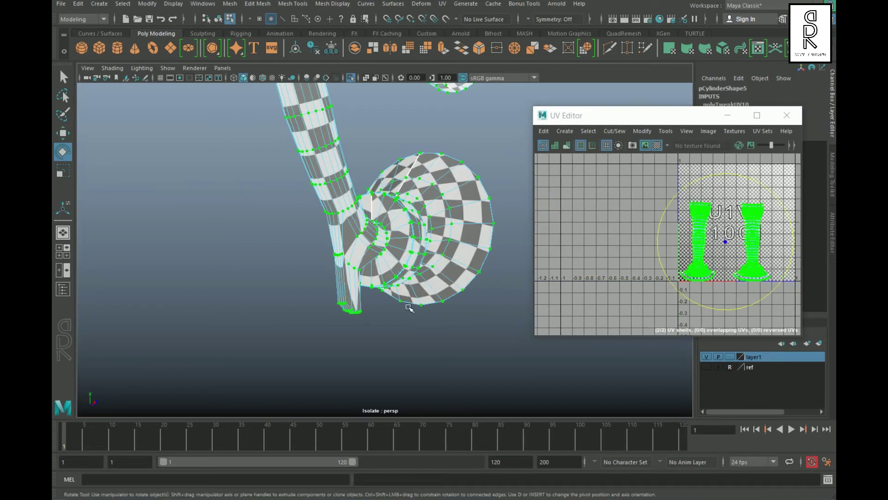
pyautogui.press('F8')
pyautogui.moveTo(336, 262)
pyautogui.keyDown('alt'); pyautogui.mouseDown()
pyautogui.moveTo(387, 313)
pyautogui.moveTo(394, 290)
pyautogui.mouseUp(); pyautogui.keyUp('alt')
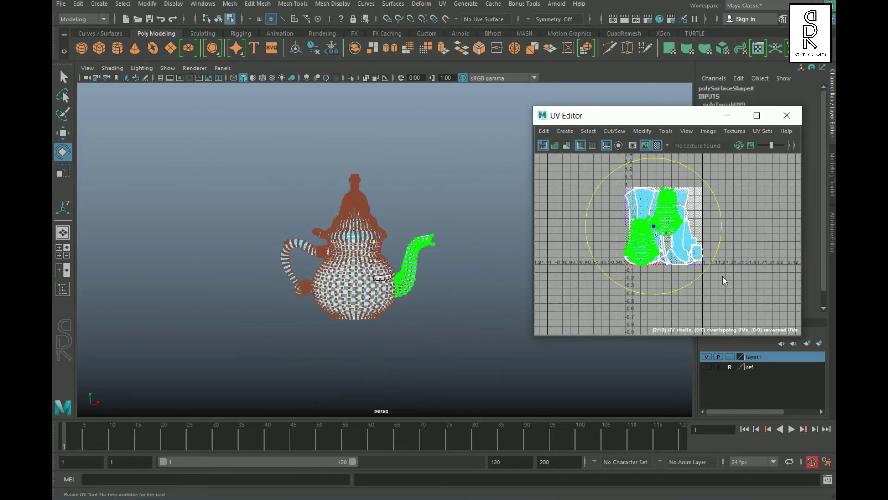
# Clear the selection and zoom out to the whole teapot with all ten shells packed in 0–1
pyautogui.click(616, 190)
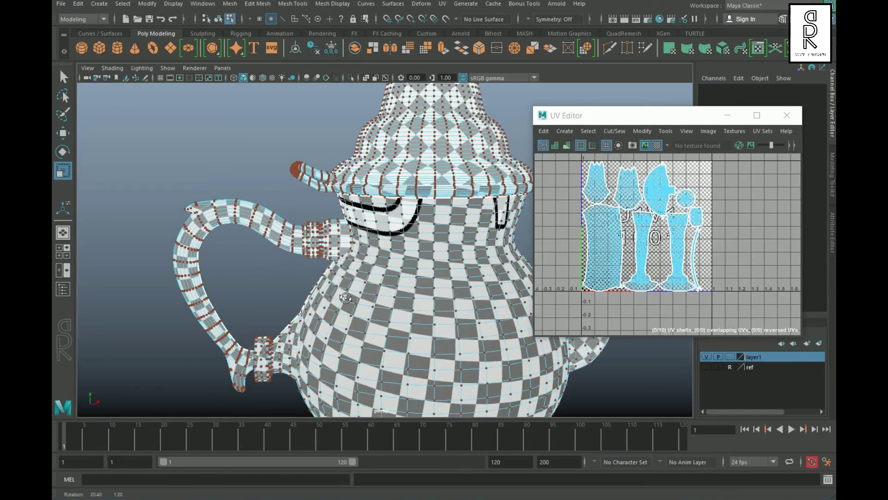
pyautogui.keyDown('alt'); pyautogui.moveTo(345, 298); pyautogui.dragTo(278, 250); pyautogui.keyUp('alt')
pyautogui.scroll(3, 738, 193)
pyautogui.scroll(2, 738, 193)
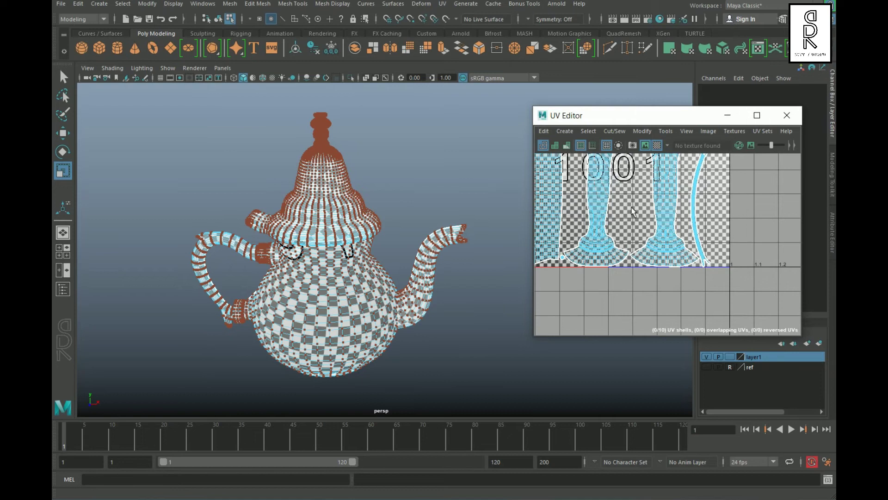
pyautogui.moveTo(337, 198); pyautogui.dragTo(440, 143, button='right')
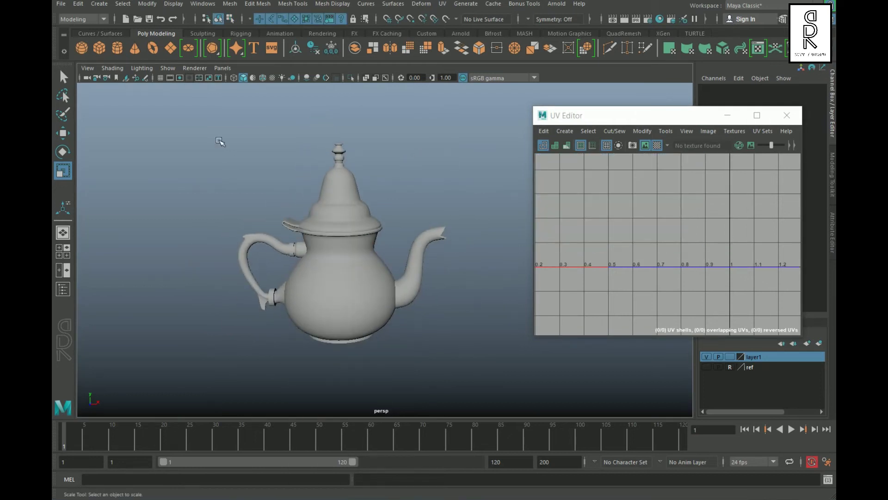
# Select the whole teapot with the Select tool (Q) and tumble around it to inspect the checkers
pyautogui.moveTo(220, 141); pyautogui.dragTo(468, 365)
pyautogui.press('q')
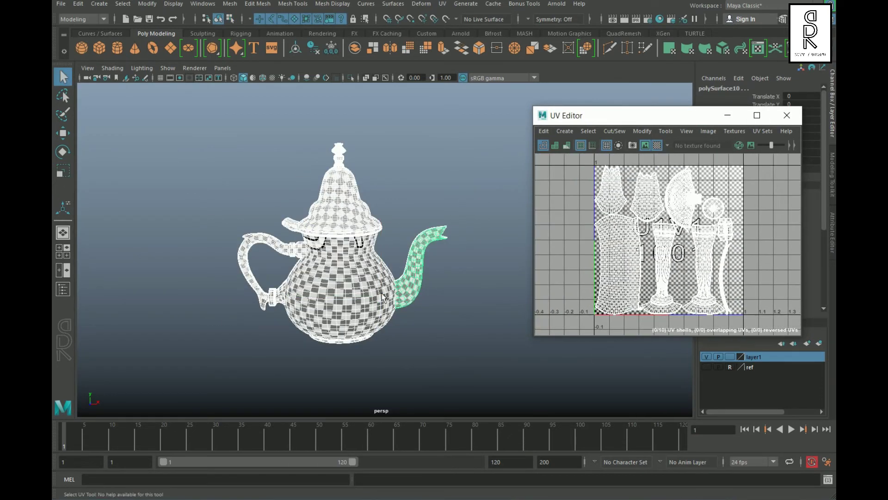
pyautogui.keyDown('alt'); pyautogui.moveTo(375, 333); pyautogui.dragTo(358, 339); pyautogui.keyUp('alt')
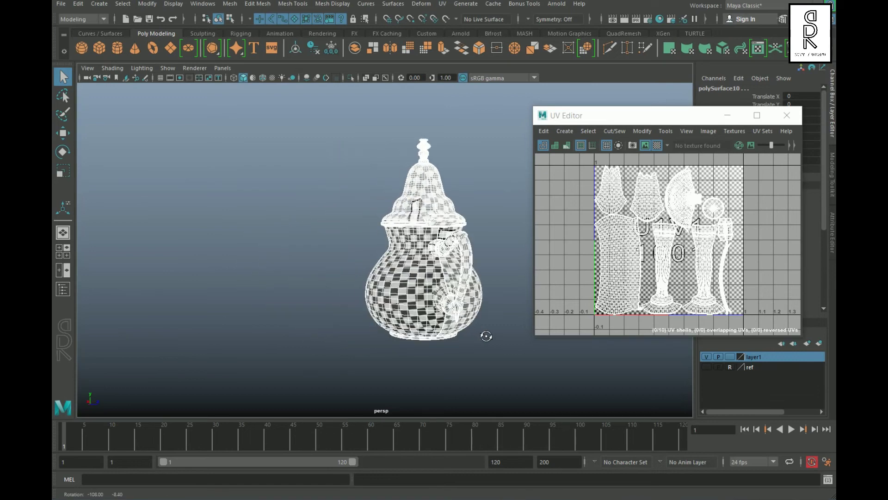